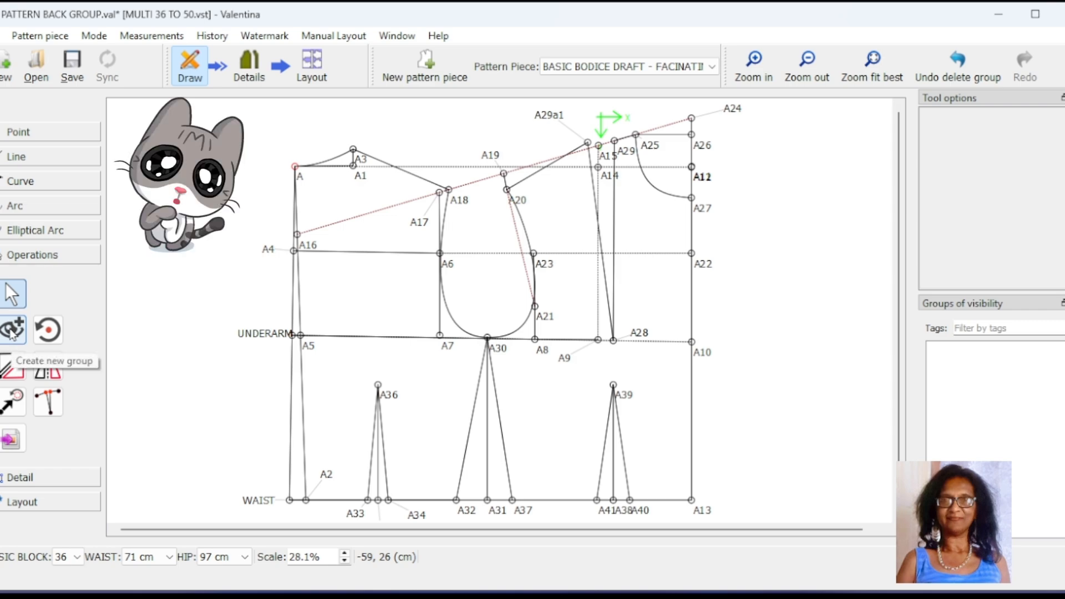
Step: Create a visibility group named BACK BODICE from all the back bodice objects, from the centre back to point A32
{"action": "left_click", "coordinate": [11, 331]}
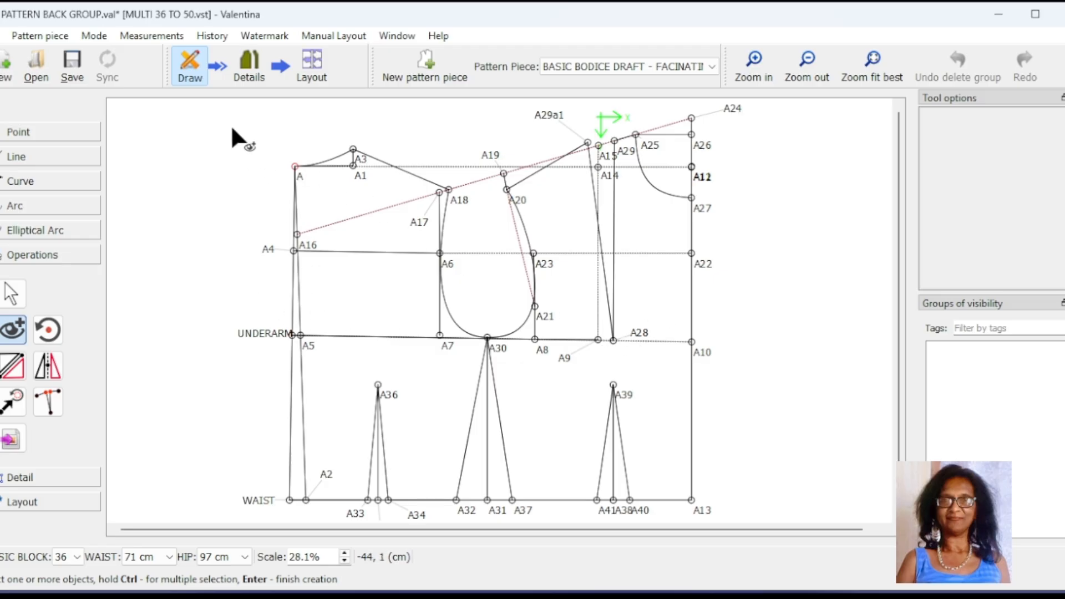
{"action": "left_click_drag", "start_coordinate": [232, 128], "coordinate": [472, 519]}
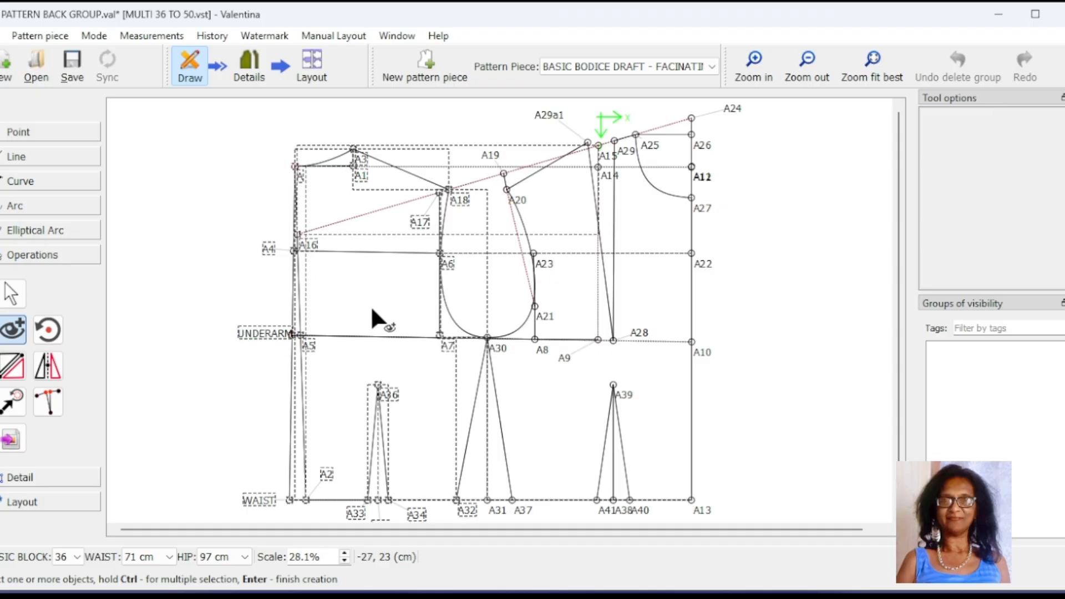
{"action": "key", "text": "Return"}
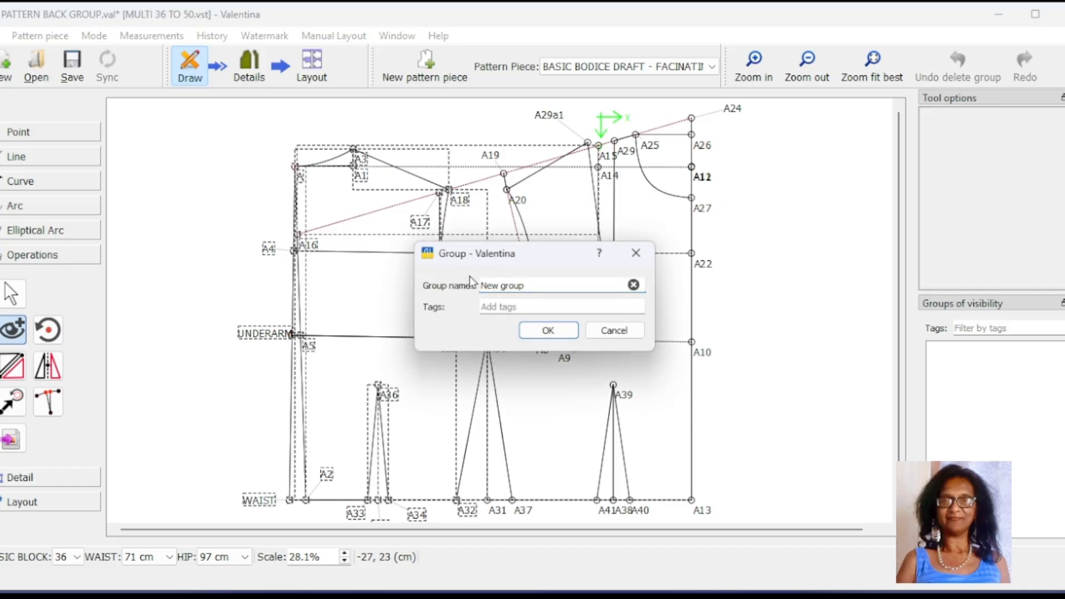
{"action": "left_click_drag", "start_coordinate": [541, 284], "coordinate": [417, 281]}
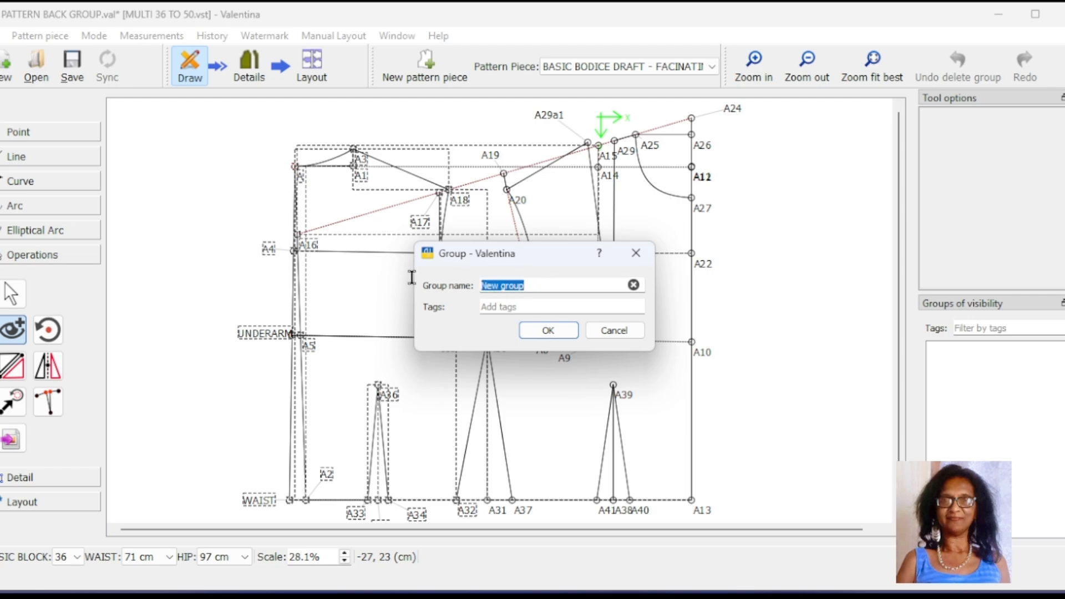
{"action": "type", "text": "BACK"}
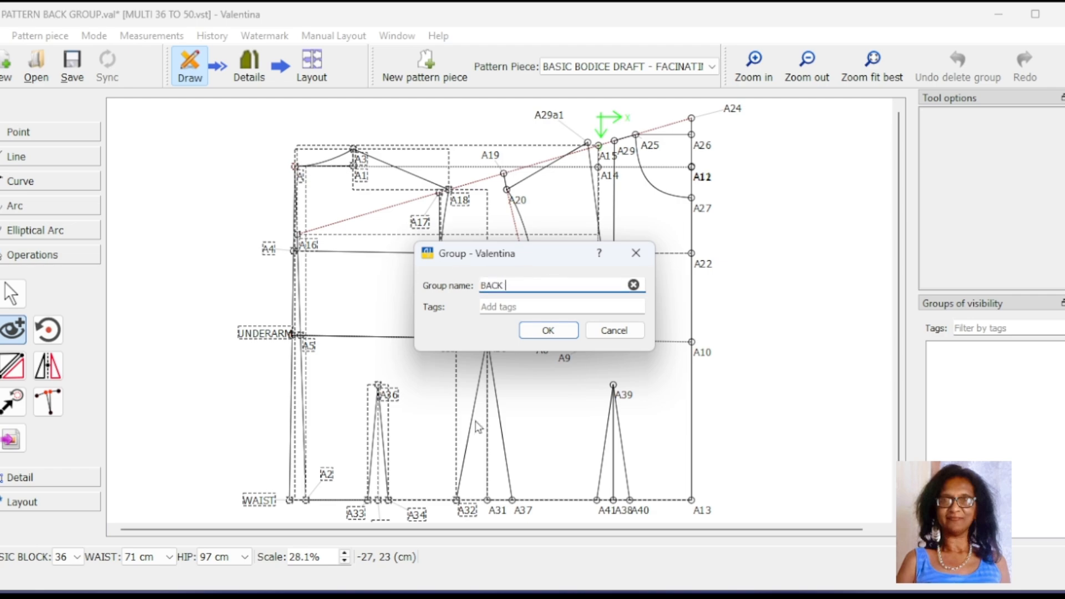
{"action": "type", "text": " BODICE"}
{"action": "left_click", "coordinate": [560, 331]}
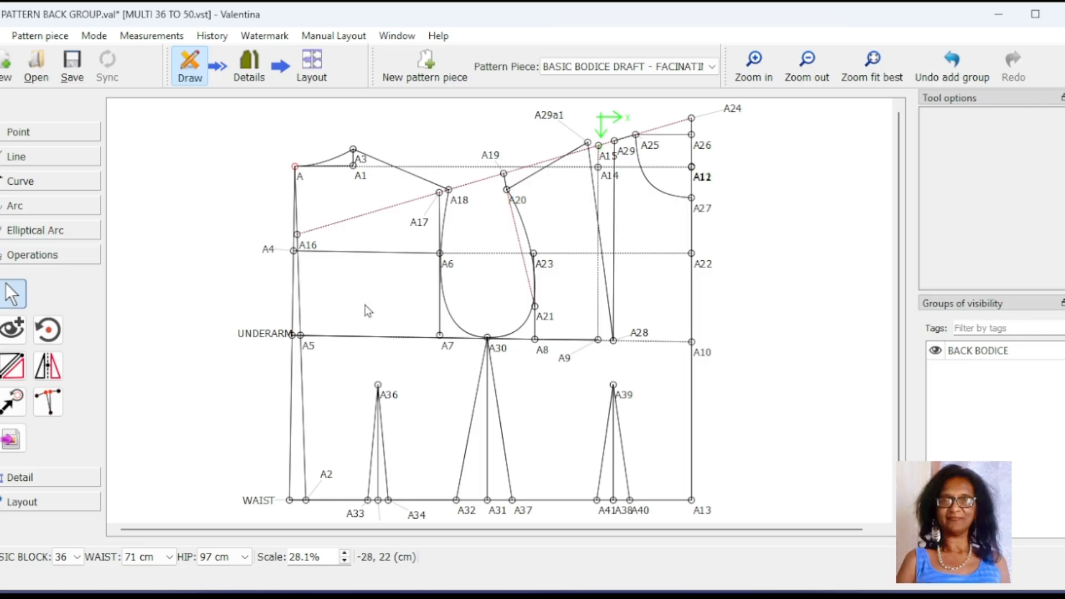
Step: Hide the back half of the draft through the BACK BODICE group's visibility and show it again
{"action": "left_click", "coordinate": [399, 40]}
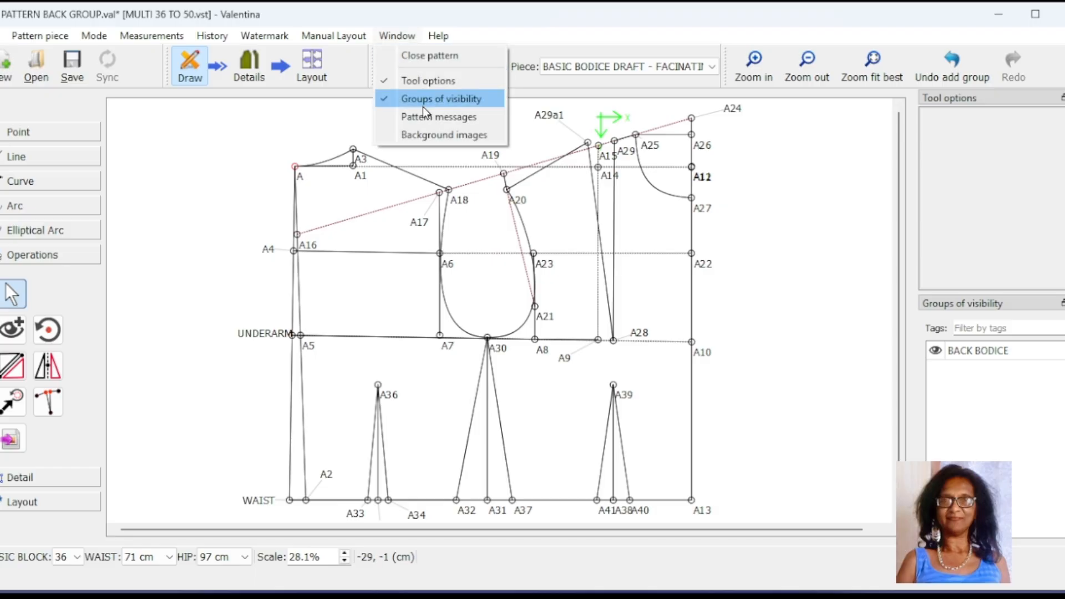
{"action": "left_click", "coordinate": [782, 308]}
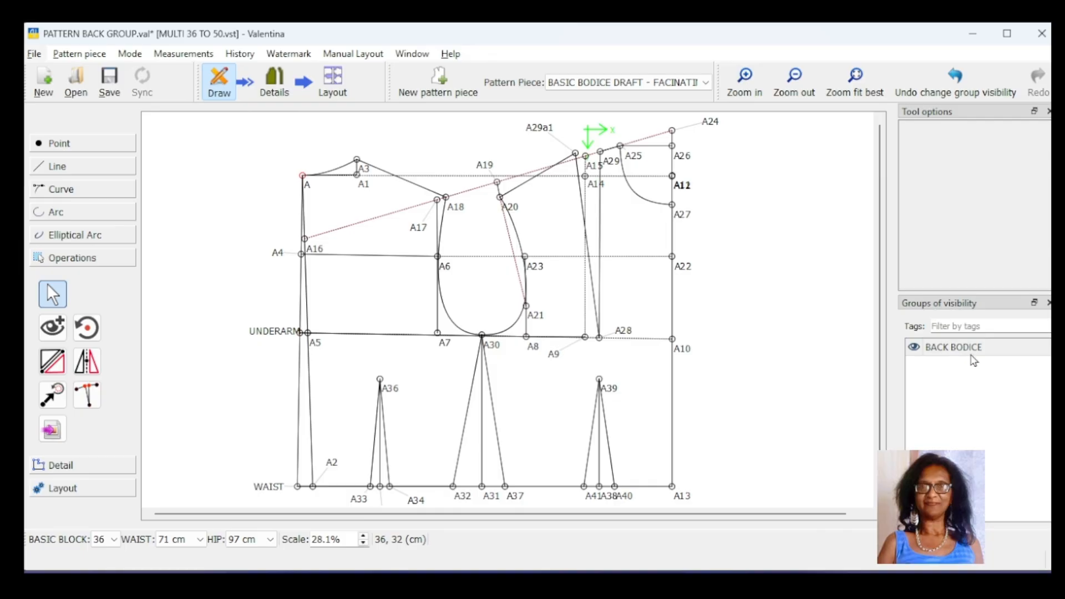
{"action": "left_click", "coordinate": [914, 349]}
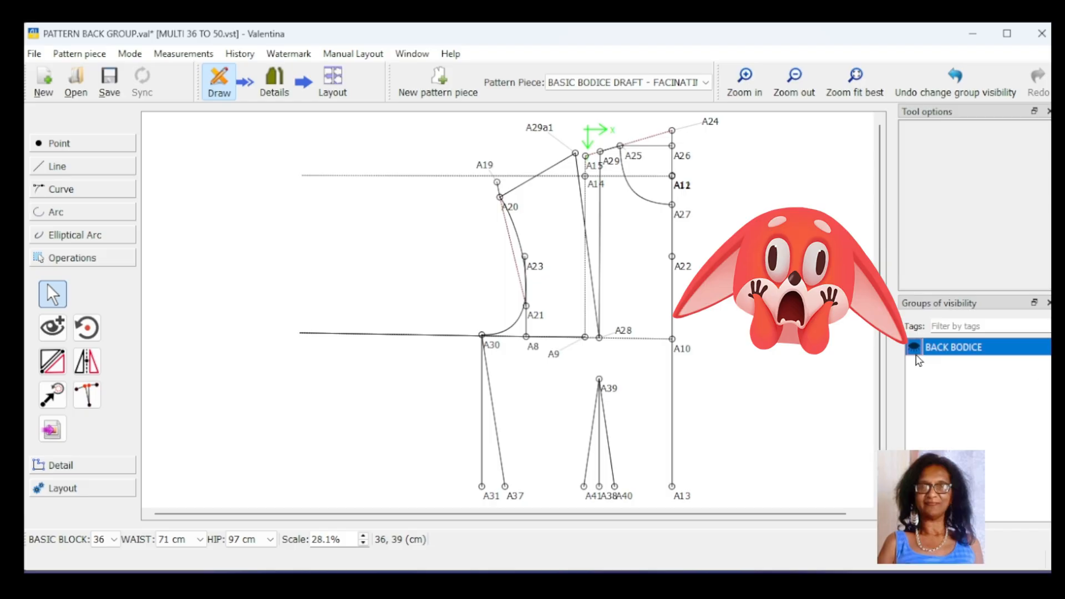
{"action": "left_click", "coordinate": [916, 350]}
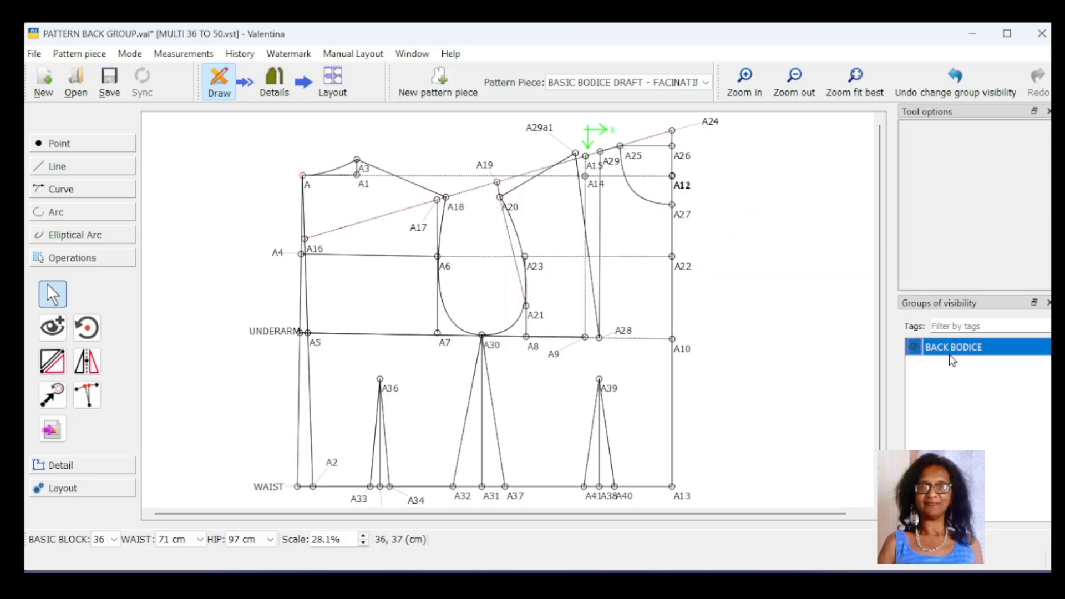
Step: Hide all visibility groups at once, and restore the display of the BACK BODICE group alone
{"action": "right_click", "coordinate": [948, 350]}
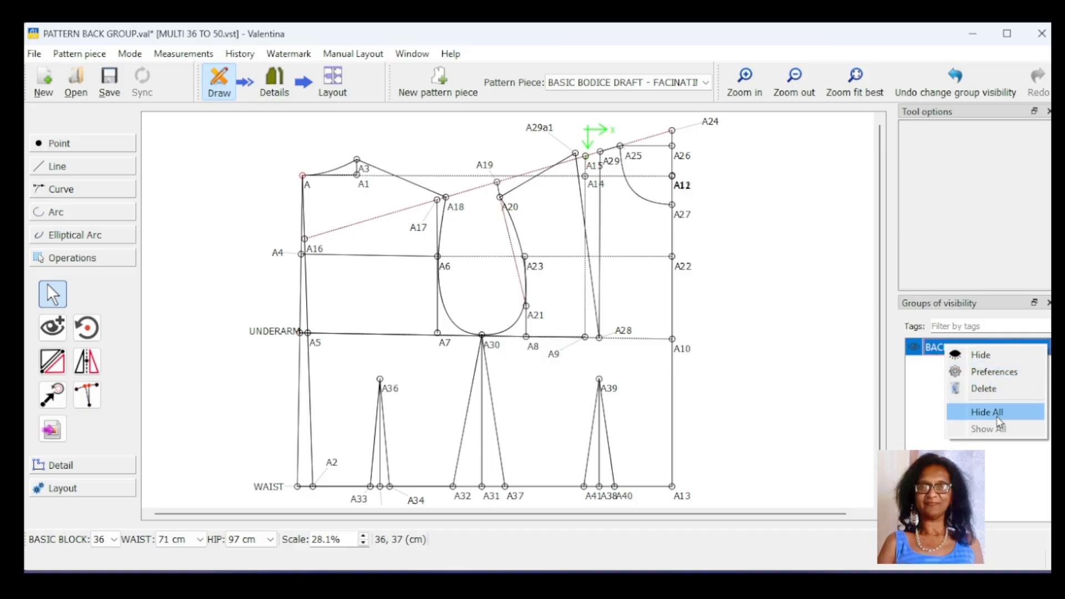
{"action": "left_click", "coordinate": [987, 412]}
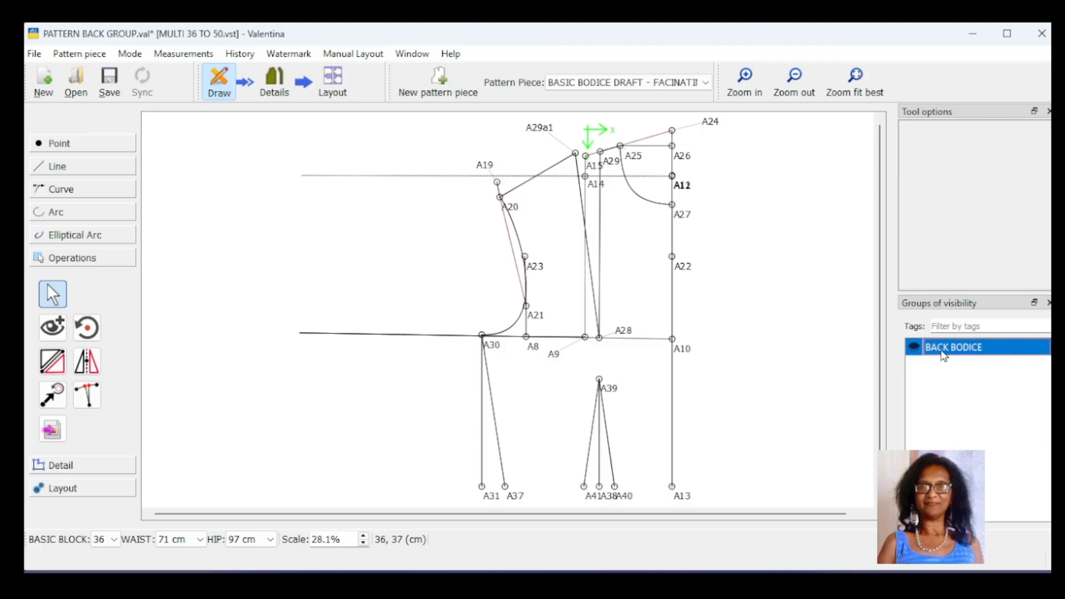
{"action": "left_click", "coordinate": [913, 347]}
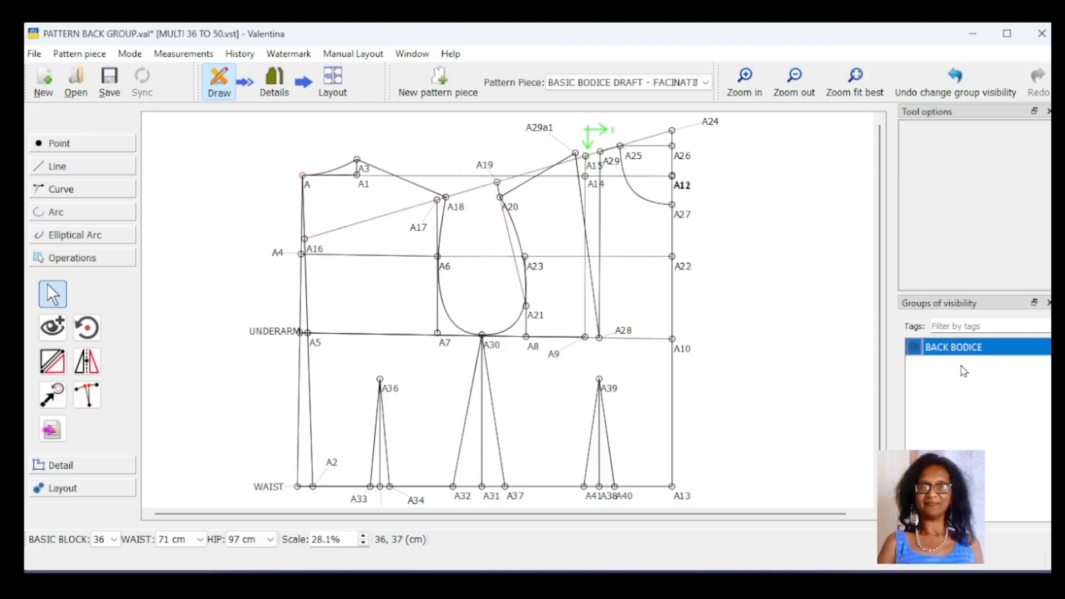
Step: Hide the BACK BODICE group and bring it back by showing all groups
{"action": "right_click", "coordinate": [962, 353]}
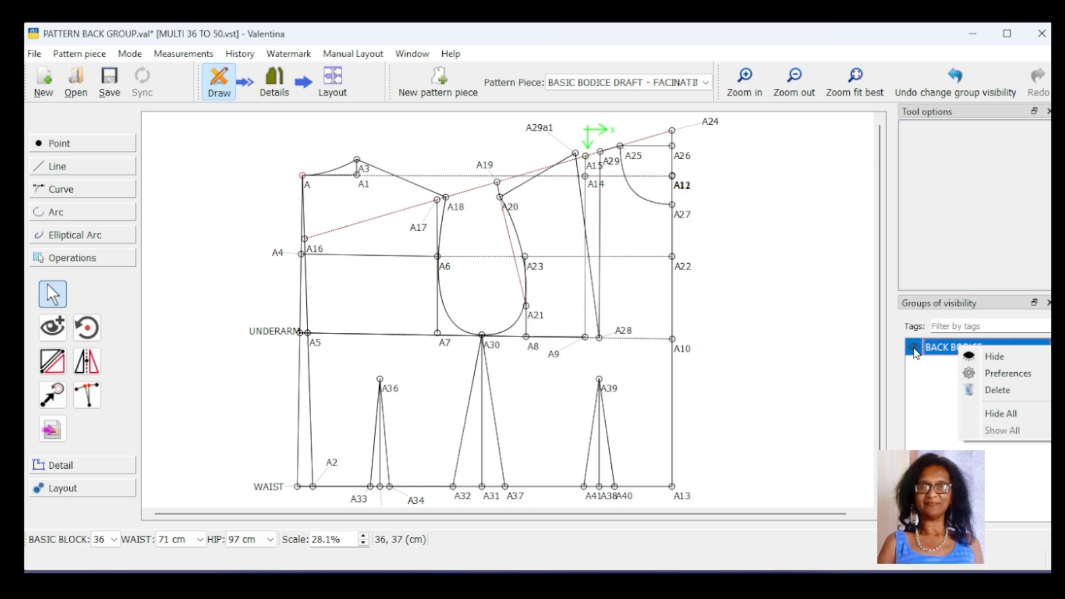
{"action": "left_click", "coordinate": [923, 353]}
{"action": "right_click", "coordinate": [948, 348]}
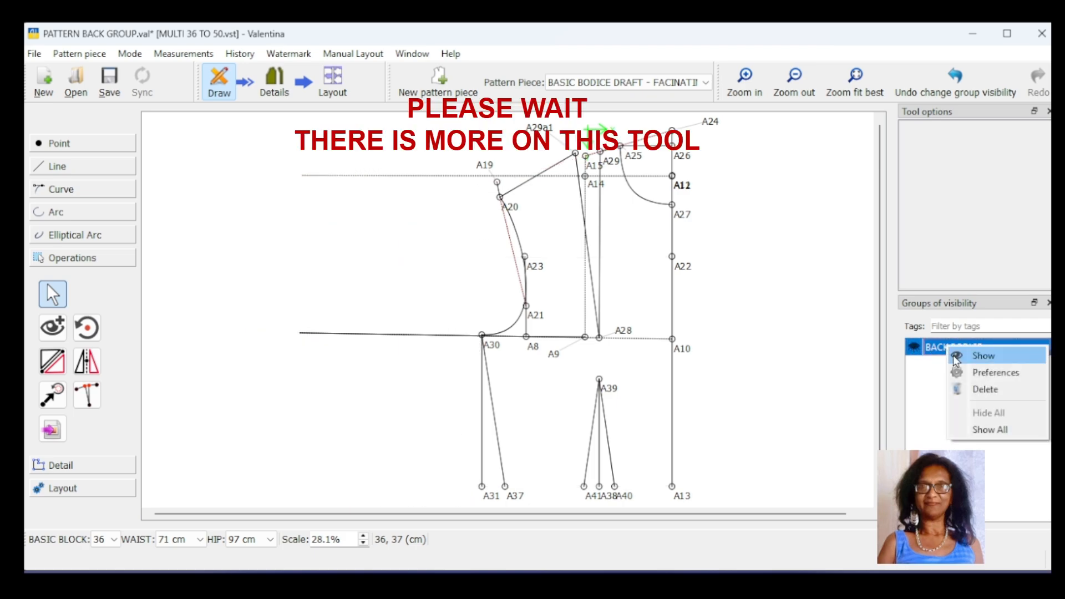
{"action": "left_click", "coordinate": [991, 431]}
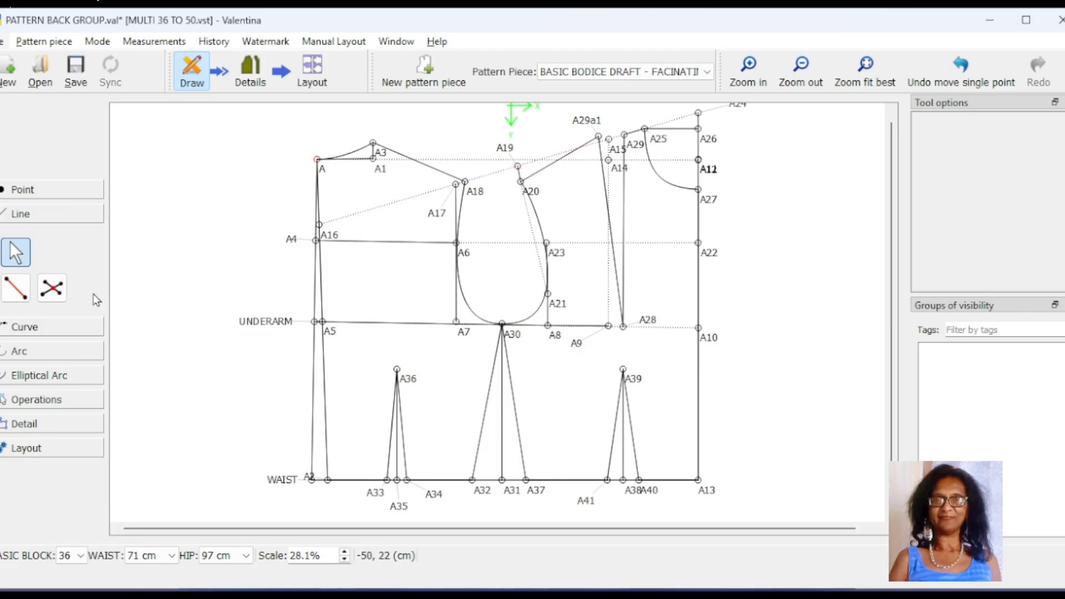
Step: Create a visibility group named OUTLINE containing the dotted line from point A16 to A15
{"action": "left_click", "coordinate": [50, 401]}
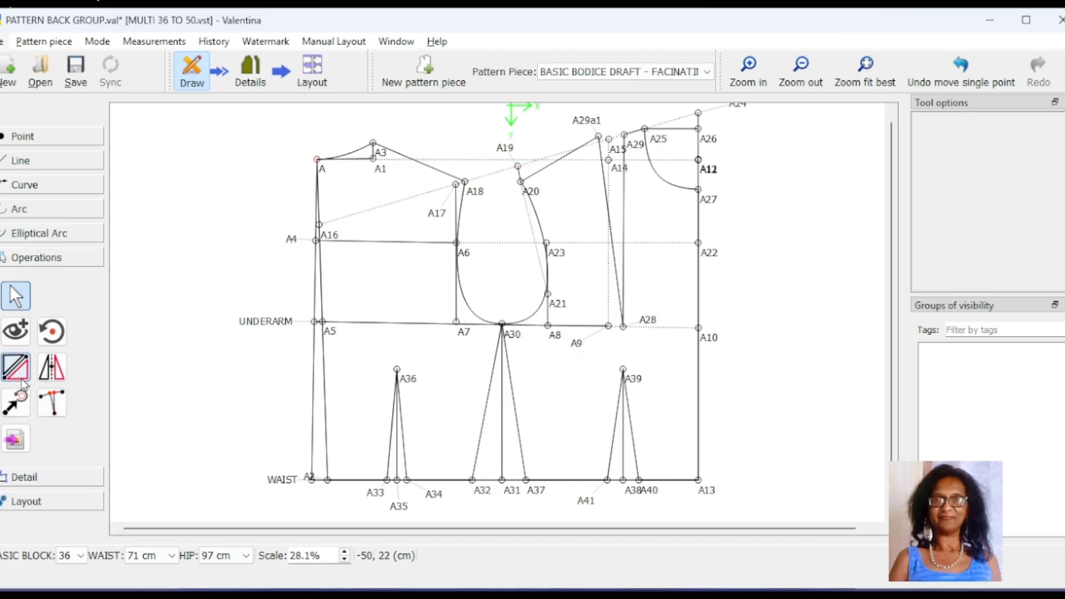
{"action": "left_click", "coordinate": [13, 336]}
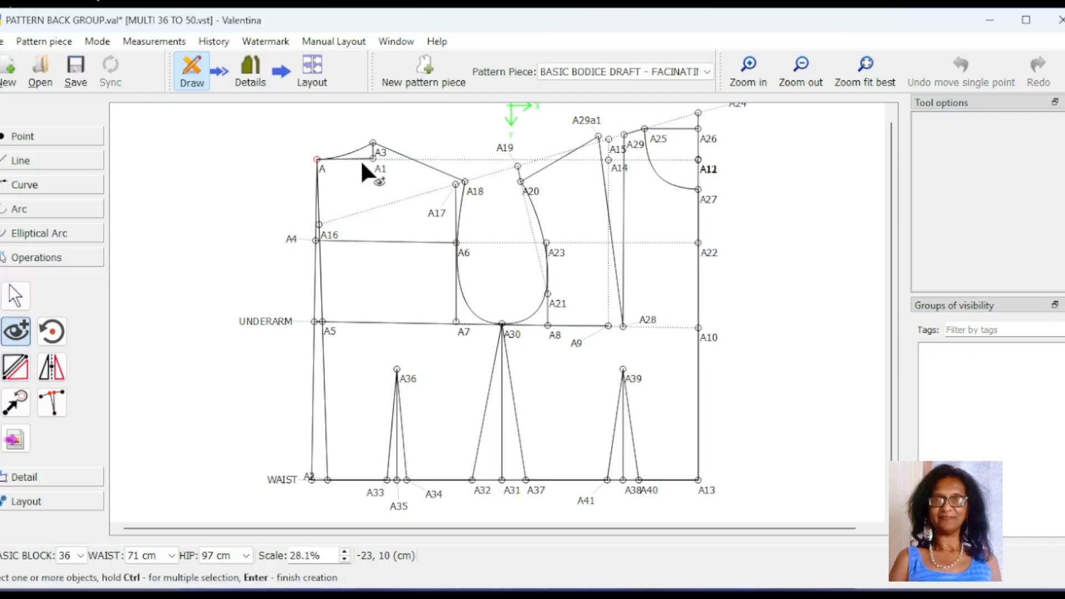
{"action": "left_click", "coordinate": [399, 201]}
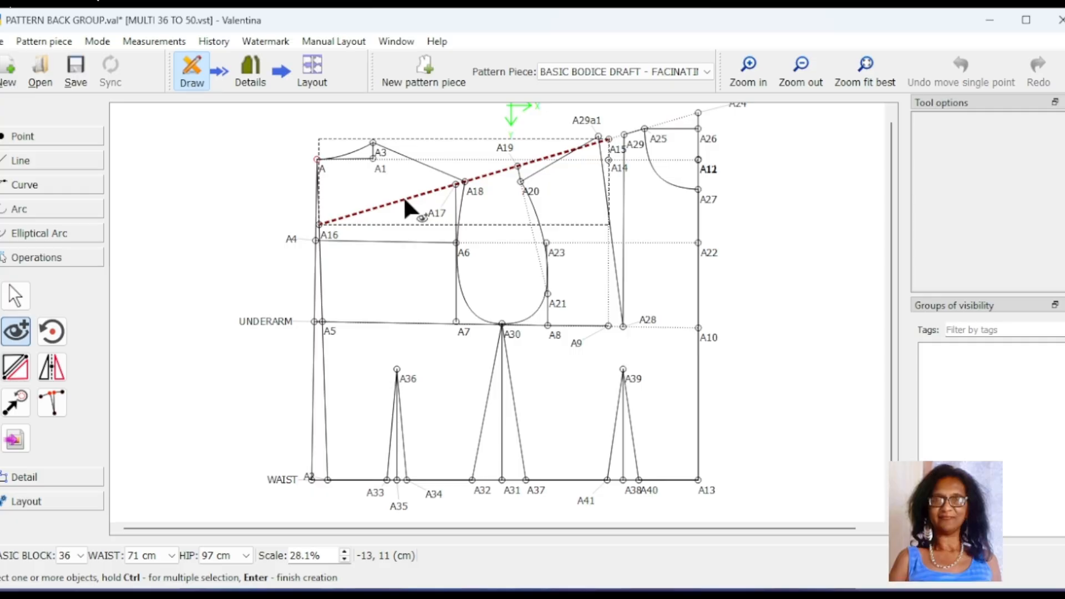
{"action": "key", "text": "Return"}
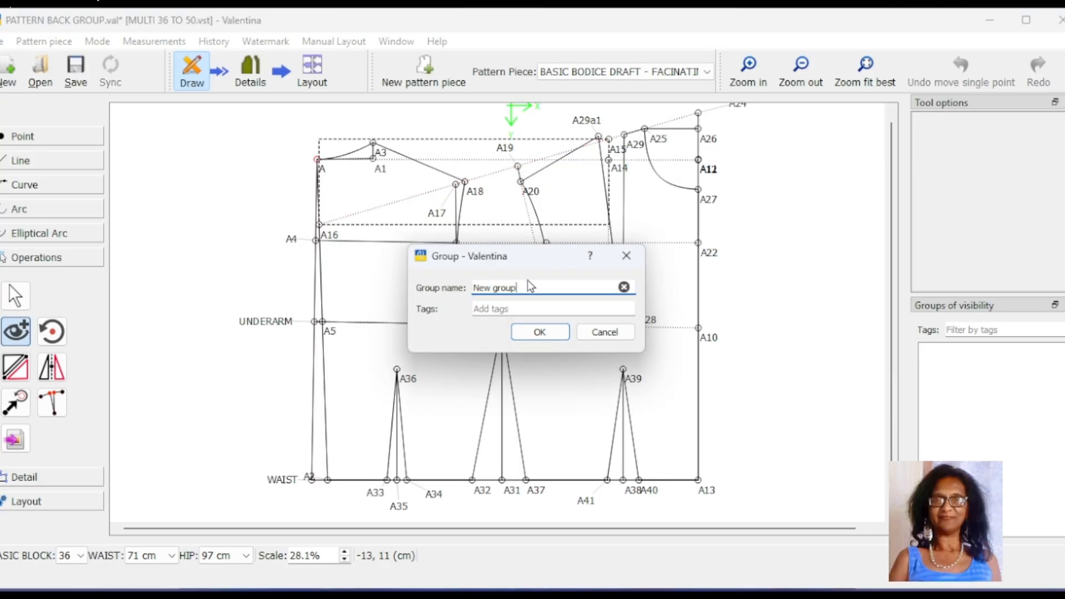
{"action": "left_click_drag", "start_coordinate": [523, 285], "coordinate": [433, 280]}
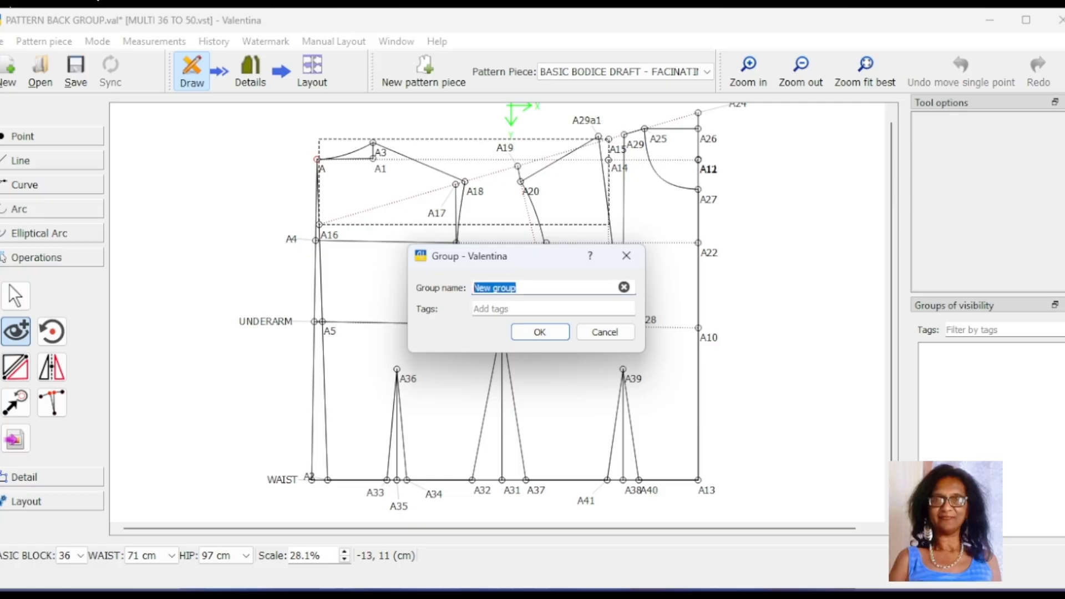
{"action": "type", "text": "OUTLINE"}
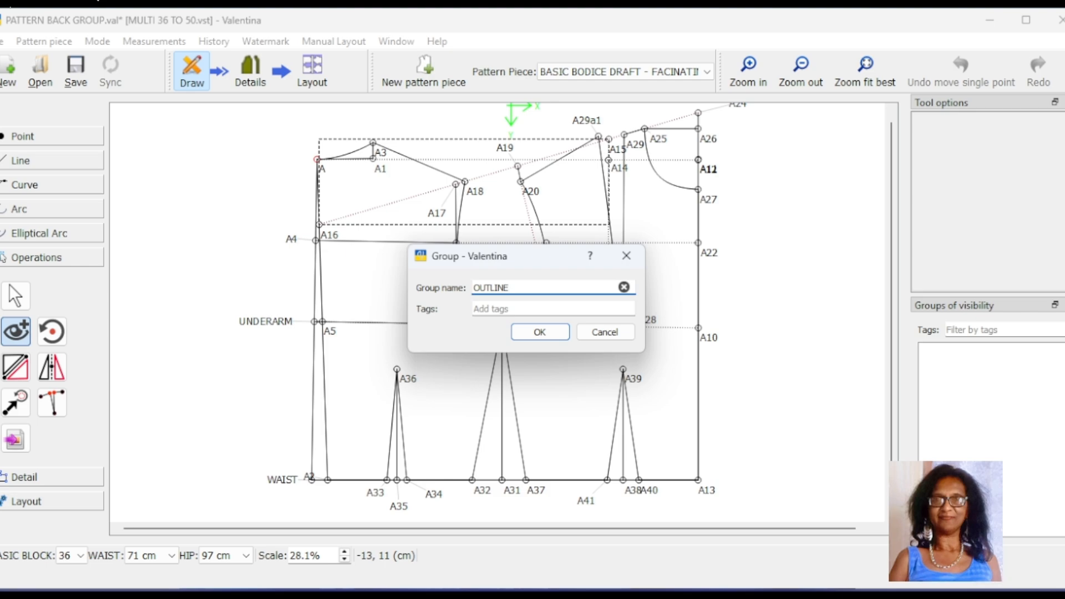
{"action": "left_click", "coordinate": [537, 337]}
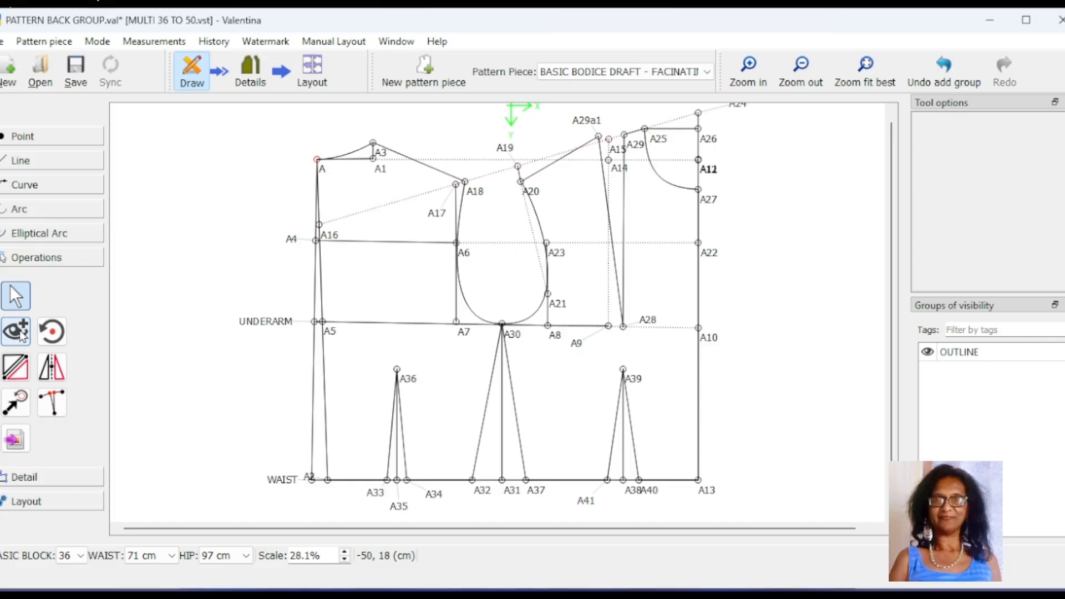
Step: Examine the group options of the A16 to A15 line, and hide and reshow the OUTLINE group
{"action": "right_click", "coordinate": [424, 196]}
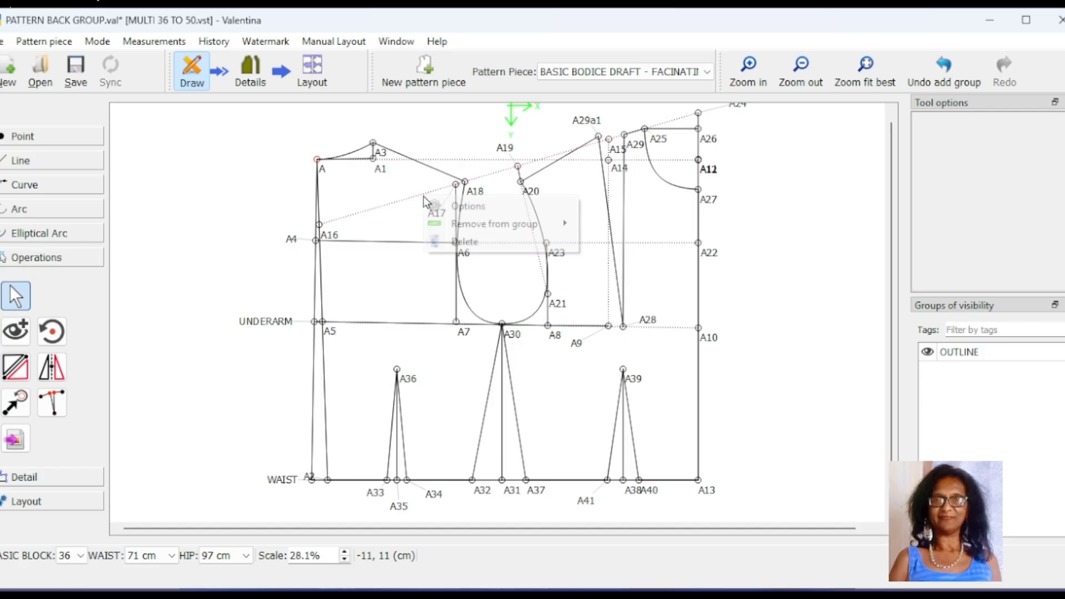
{"action": "mouse_move", "coordinate": [483, 226]}
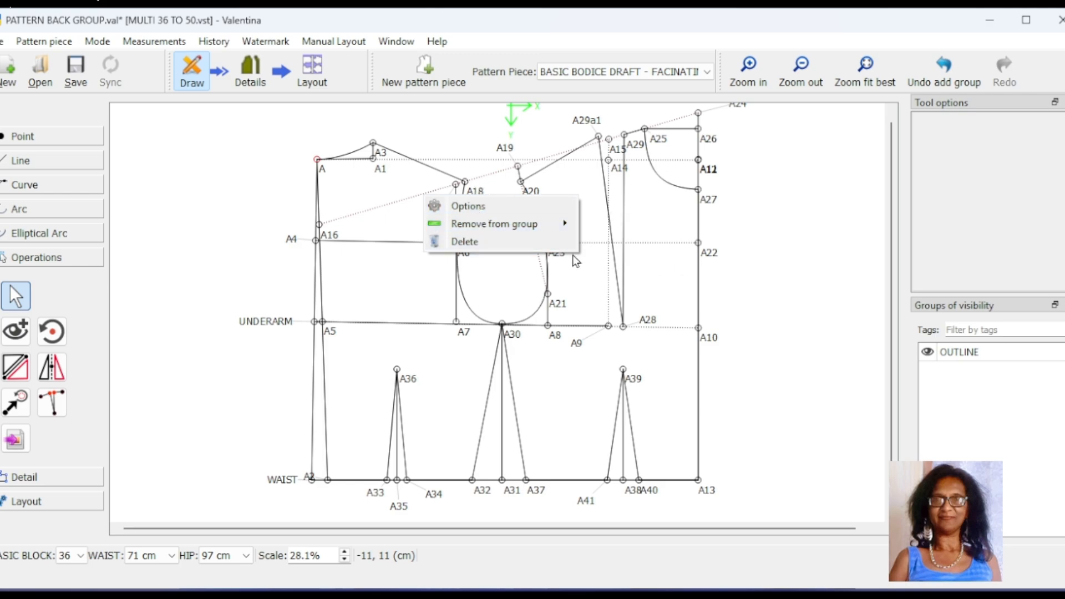
{"action": "left_click", "coordinate": [928, 354]}
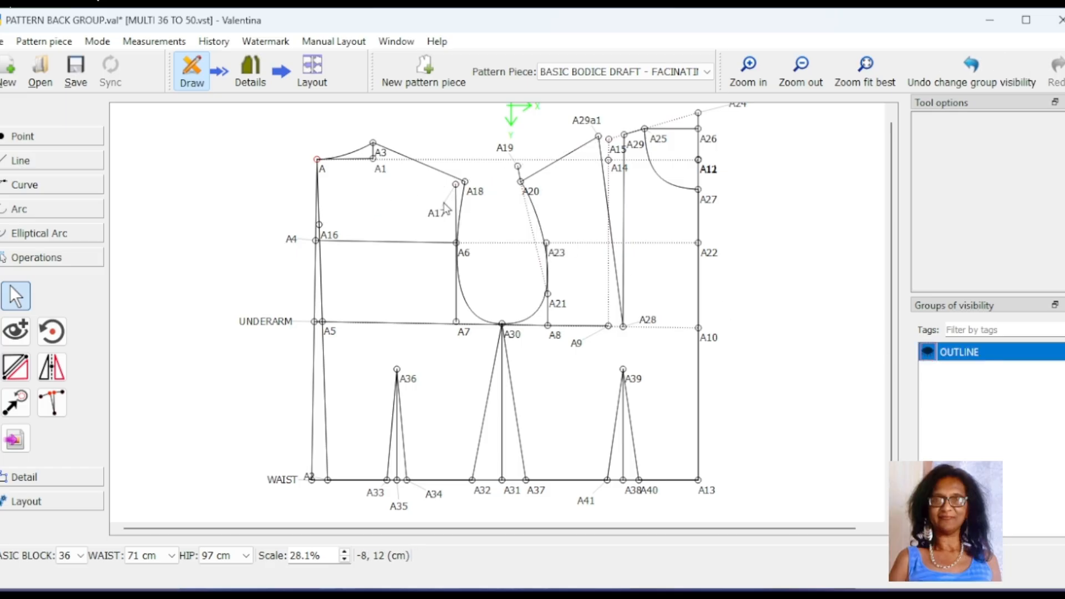
{"action": "left_click", "coordinate": [928, 353]}
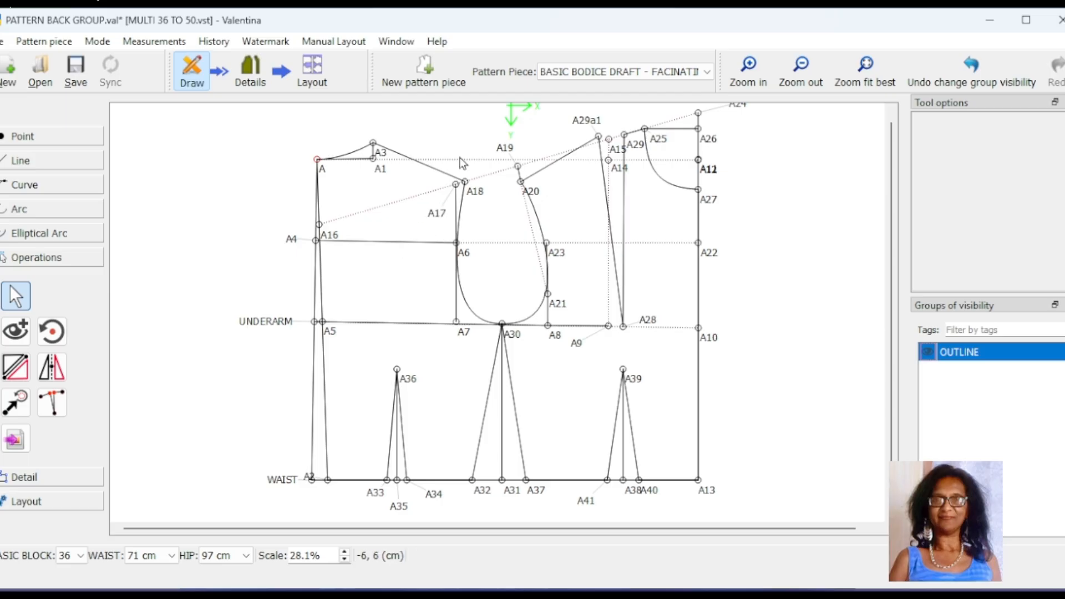
Step: Add point A12 with its dashed line from A to the OUTLINE group, and test it by hiding and reshowing the group
{"action": "left_click", "coordinate": [706, 171]}
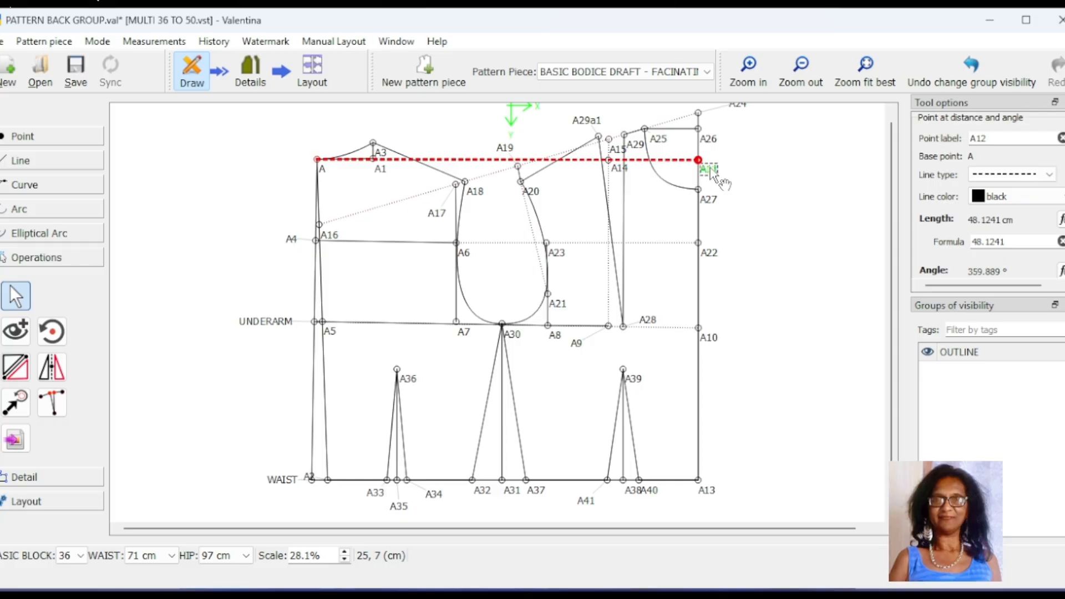
{"action": "right_click", "coordinate": [710, 169]}
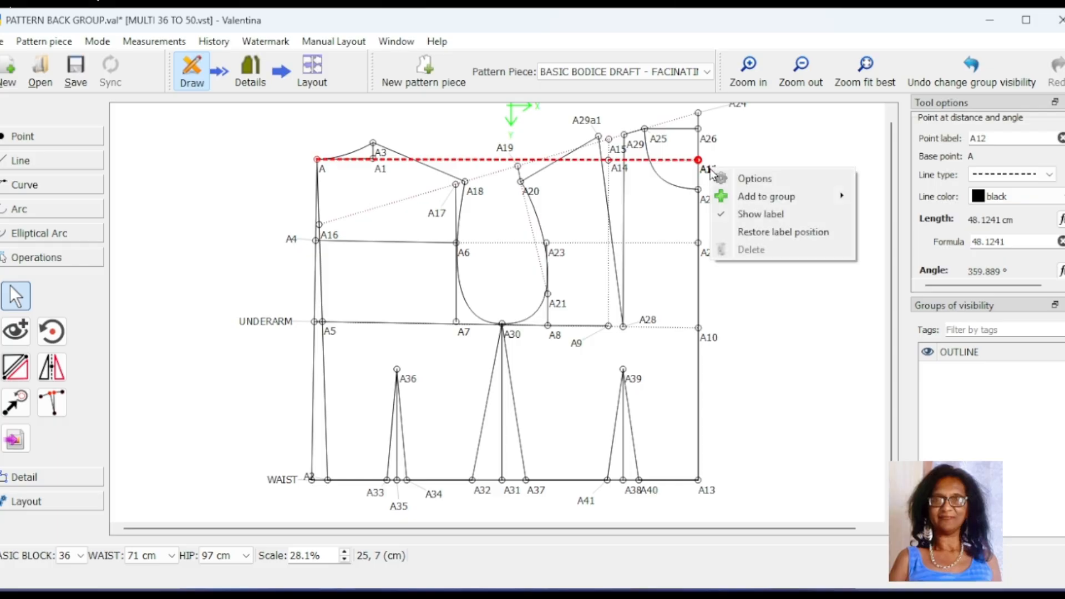
{"action": "mouse_move", "coordinate": [746, 200]}
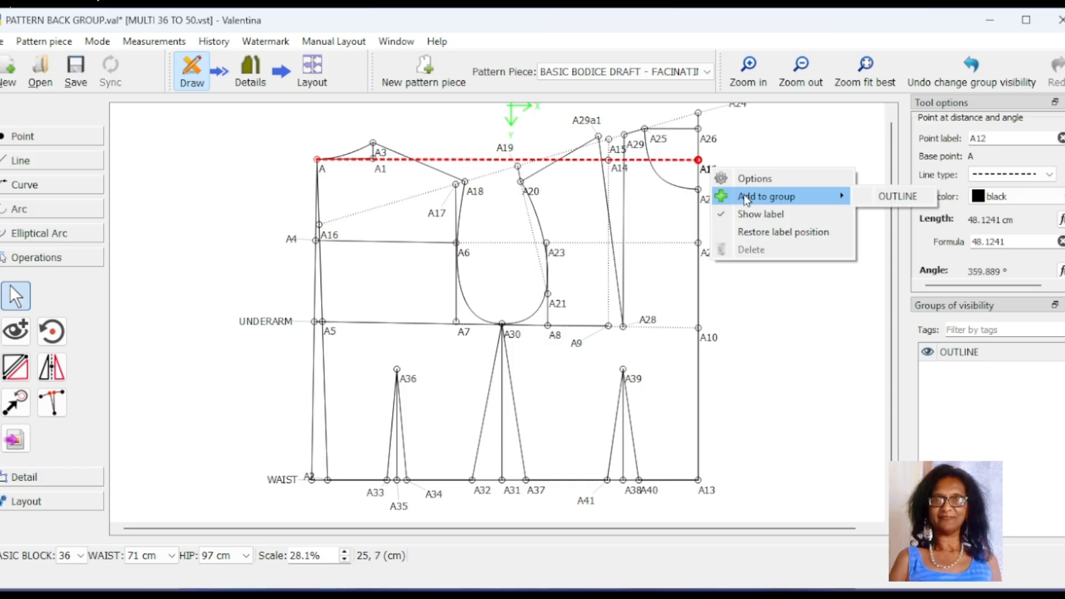
{"action": "left_click", "coordinate": [879, 195]}
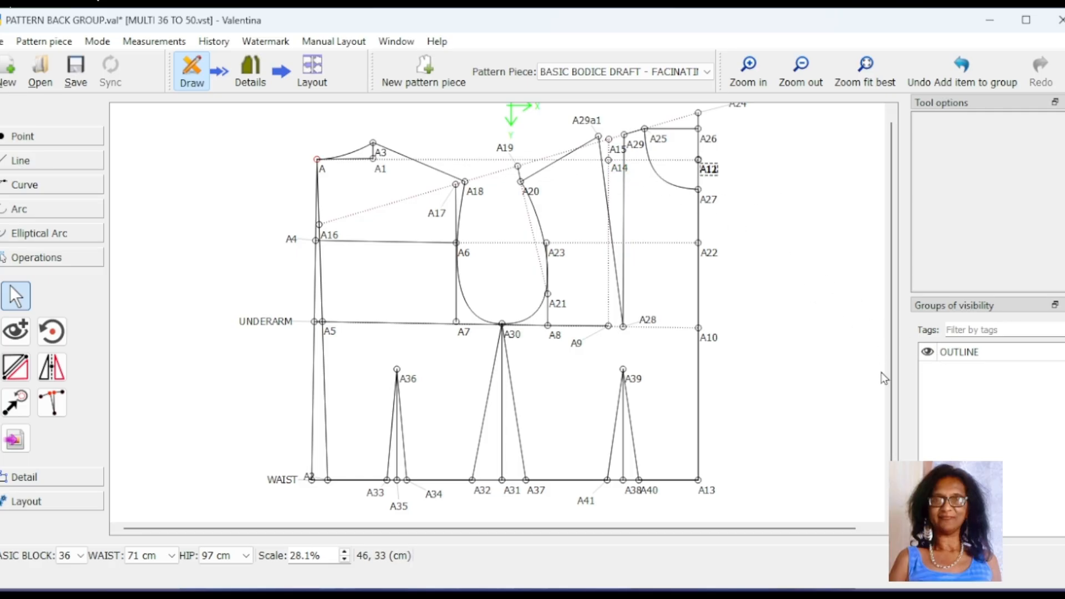
{"action": "left_click", "coordinate": [927, 354]}
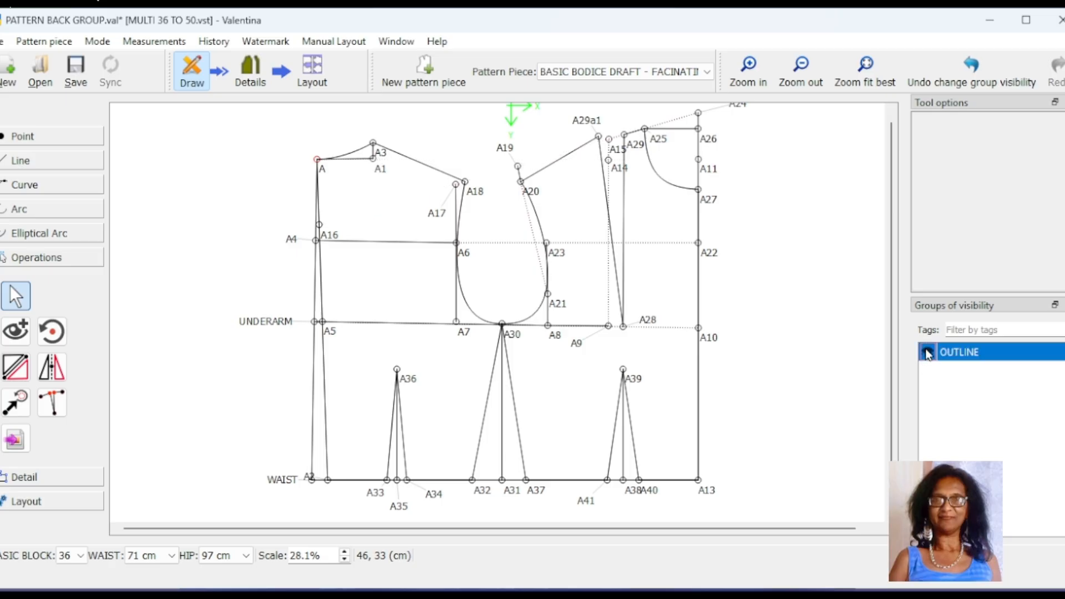
{"action": "left_click", "coordinate": [927, 354]}
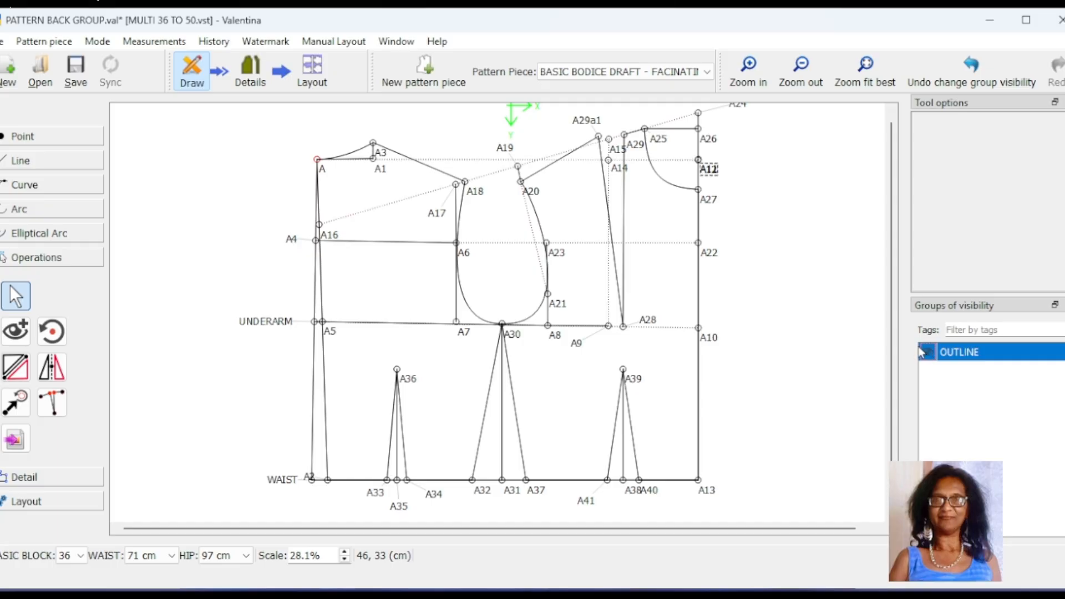
Step: Add the dashed line from A6 to A22 and then point A6 to the OUTLINE group
{"action": "left_click", "coordinate": [662, 244]}
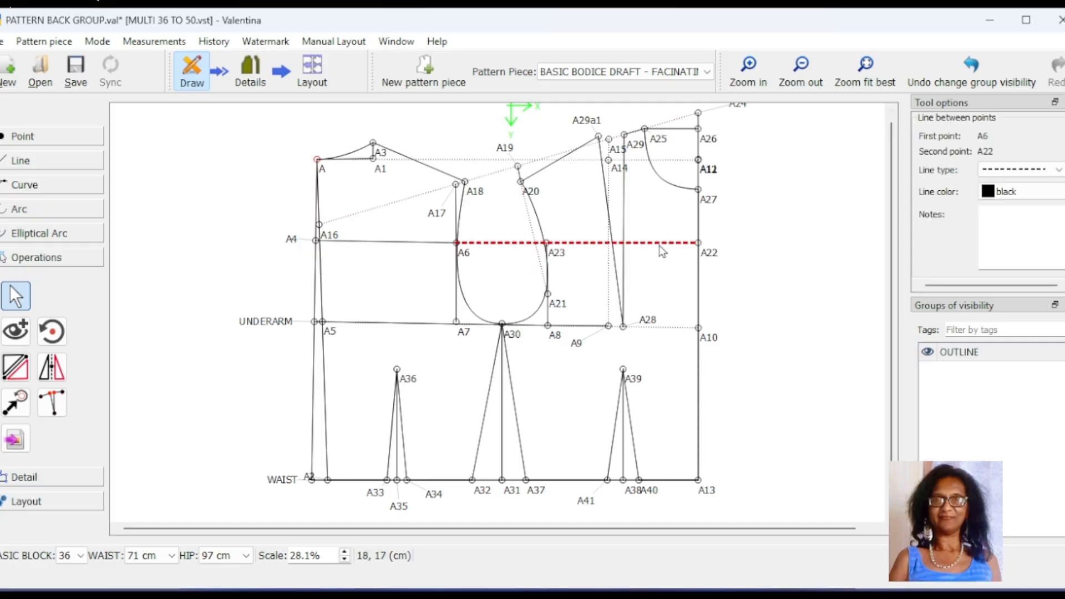
{"action": "right_click", "coordinate": [660, 246]}
{"action": "mouse_move", "coordinate": [723, 276]}
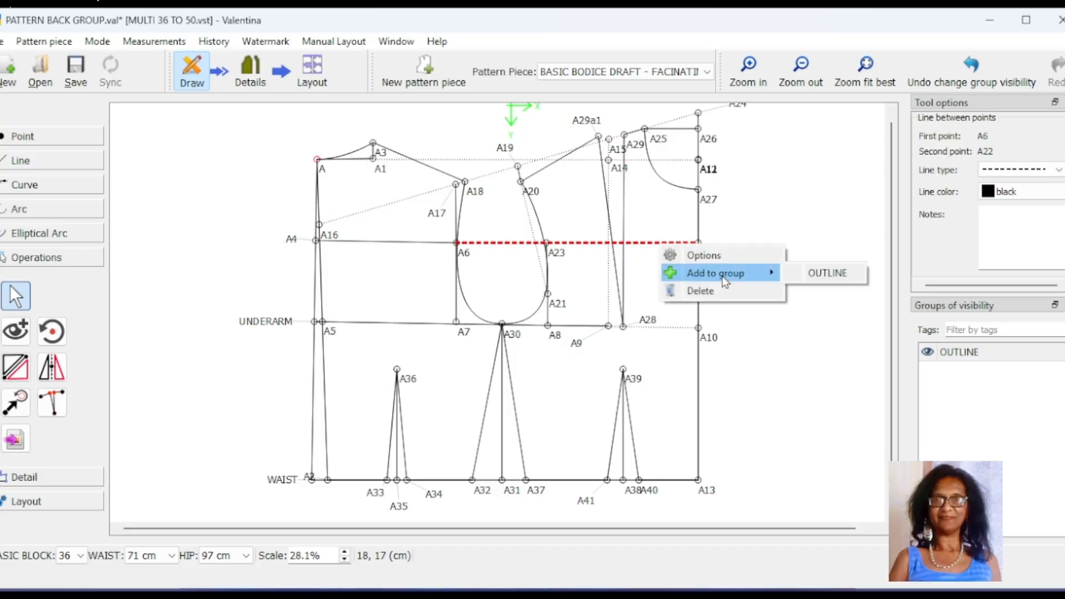
{"action": "left_click", "coordinate": [817, 272]}
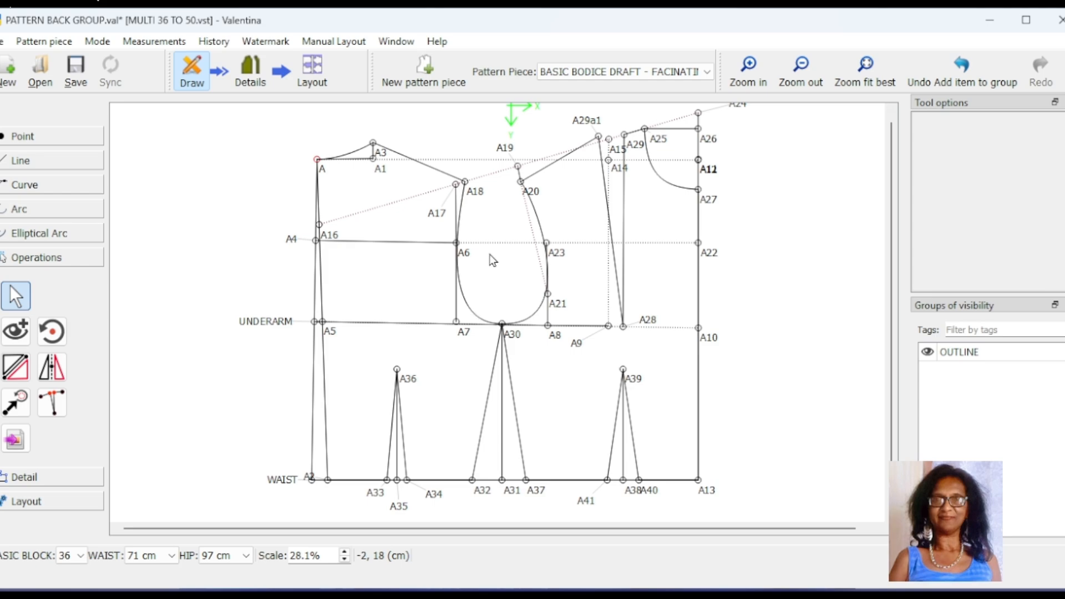
{"action": "left_click", "coordinate": [464, 254]}
{"action": "right_click", "coordinate": [464, 257]}
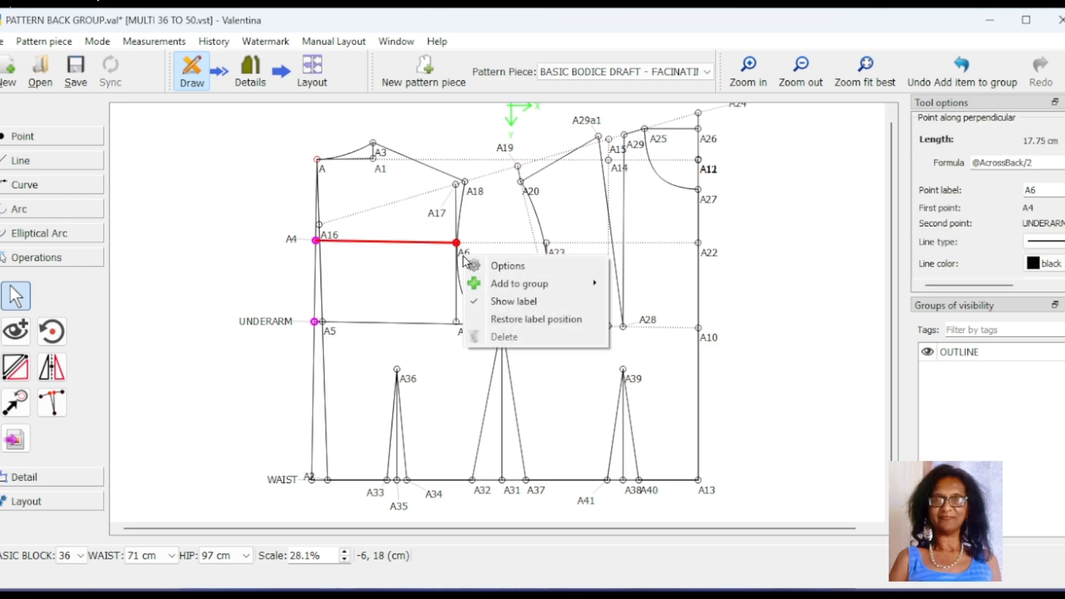
{"action": "mouse_move", "coordinate": [514, 284]}
{"action": "left_click", "coordinate": [648, 283]}
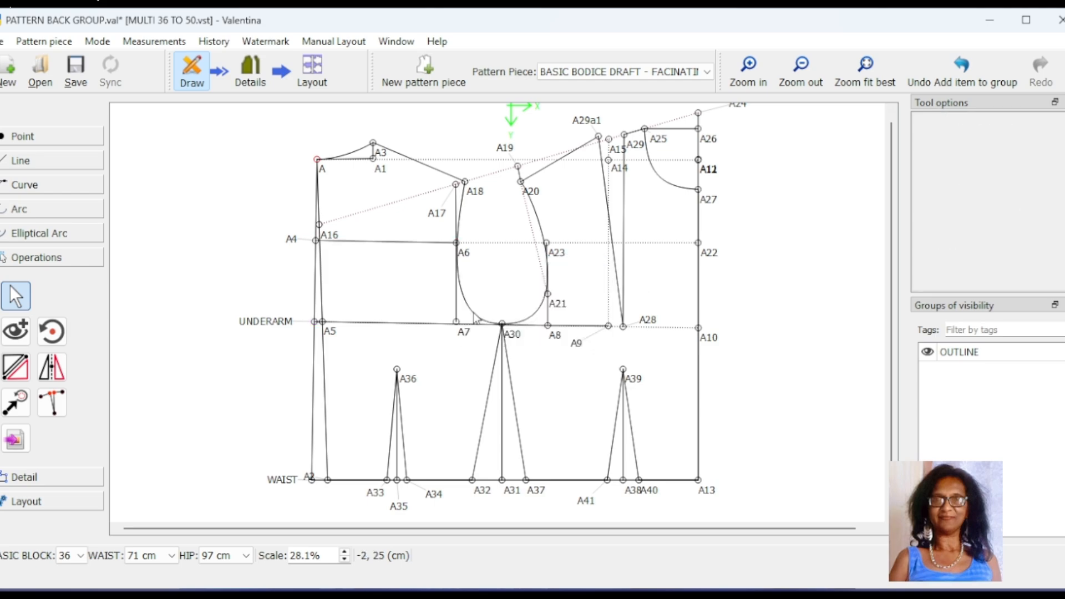
Step: Select point A9 with its line from A8, and hide the OUTLINE group
{"action": "left_click", "coordinate": [608, 327]}
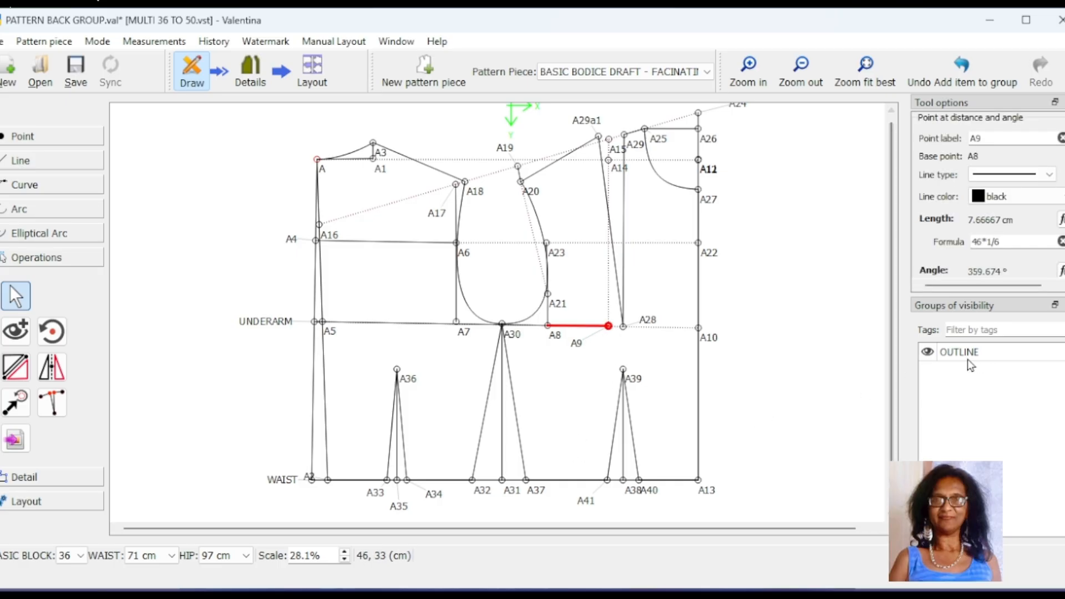
{"action": "left_click", "coordinate": [917, 355]}
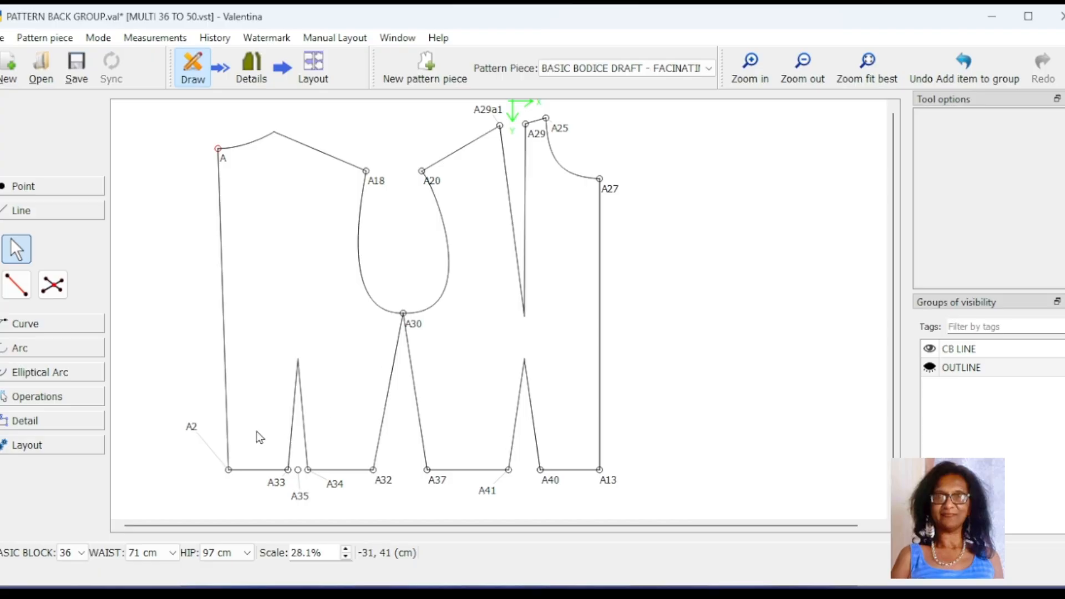
Step: Move the A2 label closer beside its point, and show and rehide the OUTLINE group to compare the draft
{"action": "left_click_drag", "start_coordinate": [183, 427], "coordinate": [212, 467]}
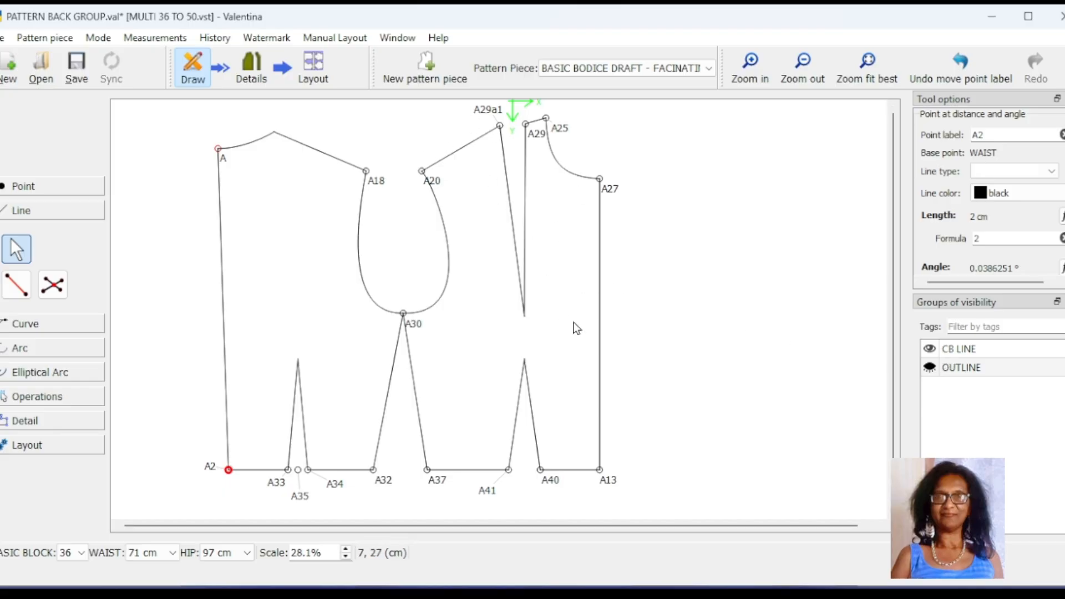
{"action": "left_click", "coordinate": [931, 368]}
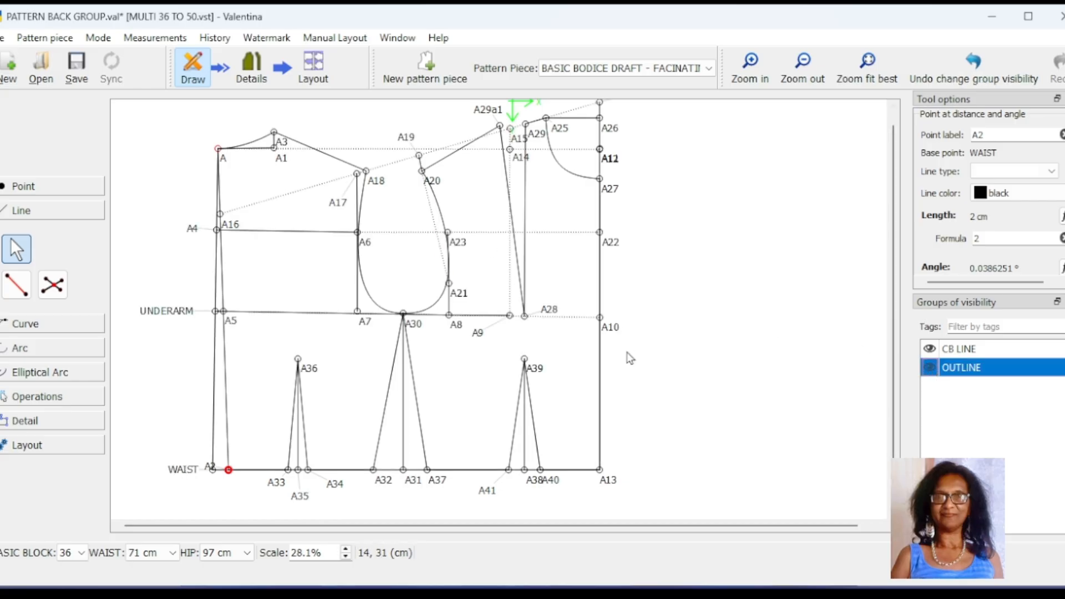
{"action": "left_click", "coordinate": [931, 369]}
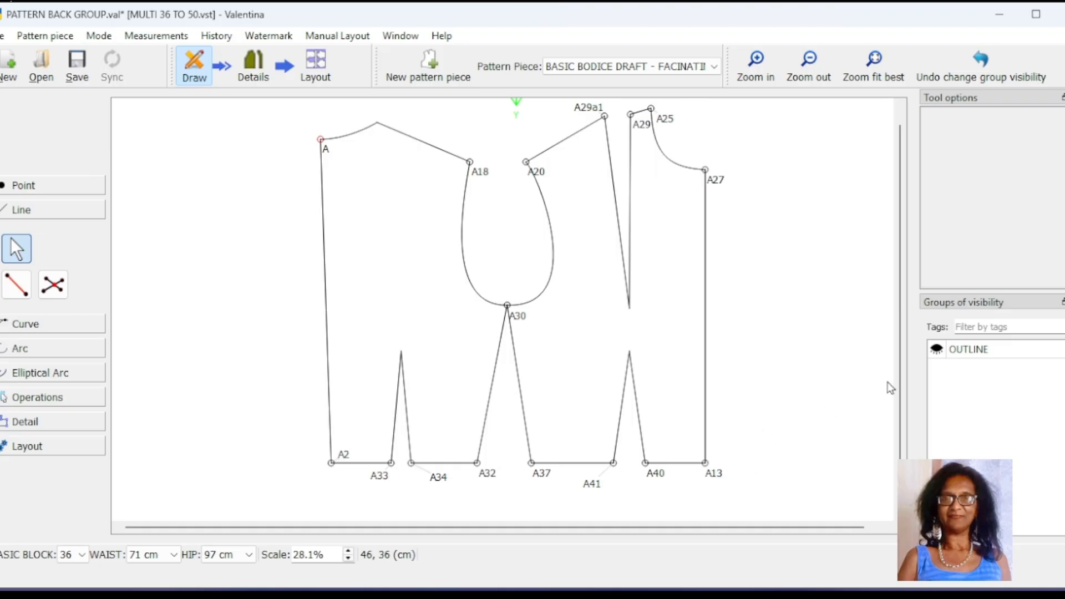
Step: Add point A2 to the OUTLINE group and move the A33 label to just below the back waist dart
{"action": "right_click", "coordinate": [343, 458]}
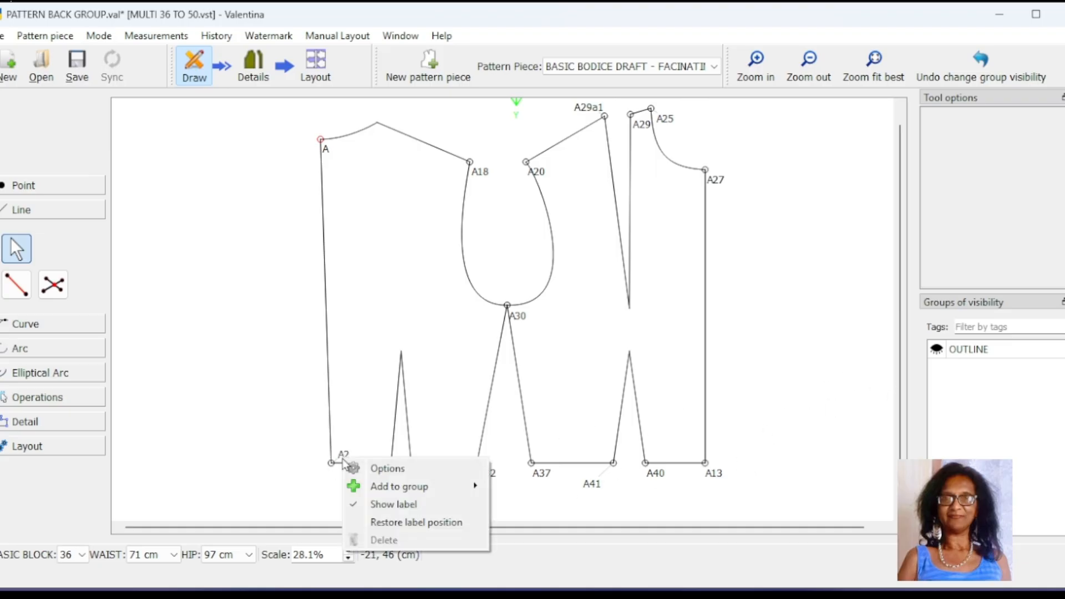
{"action": "mouse_move", "coordinate": [399, 490]}
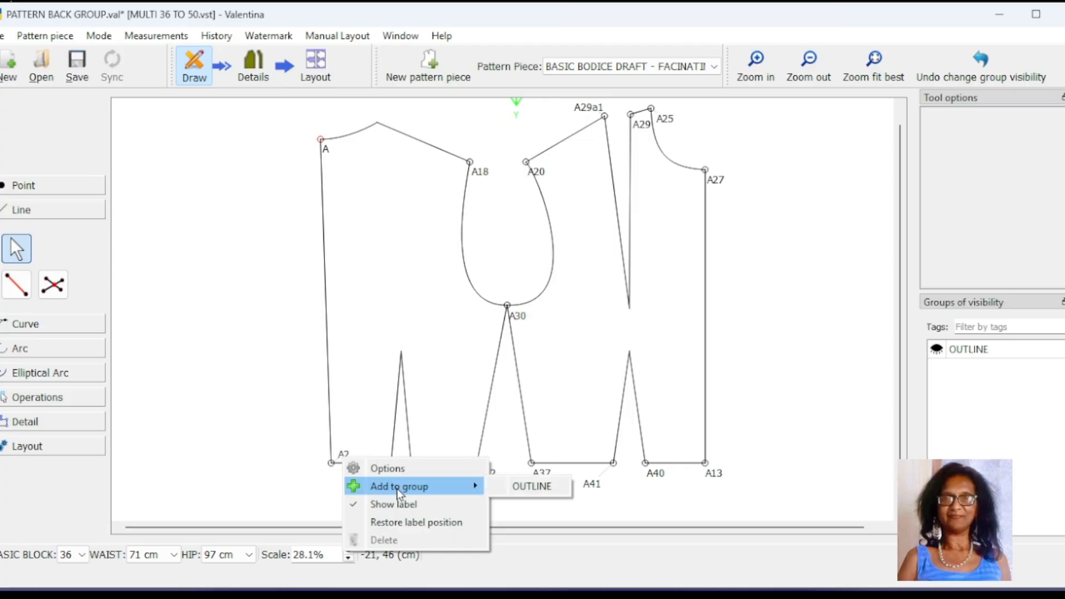
{"action": "left_click", "coordinate": [541, 487]}
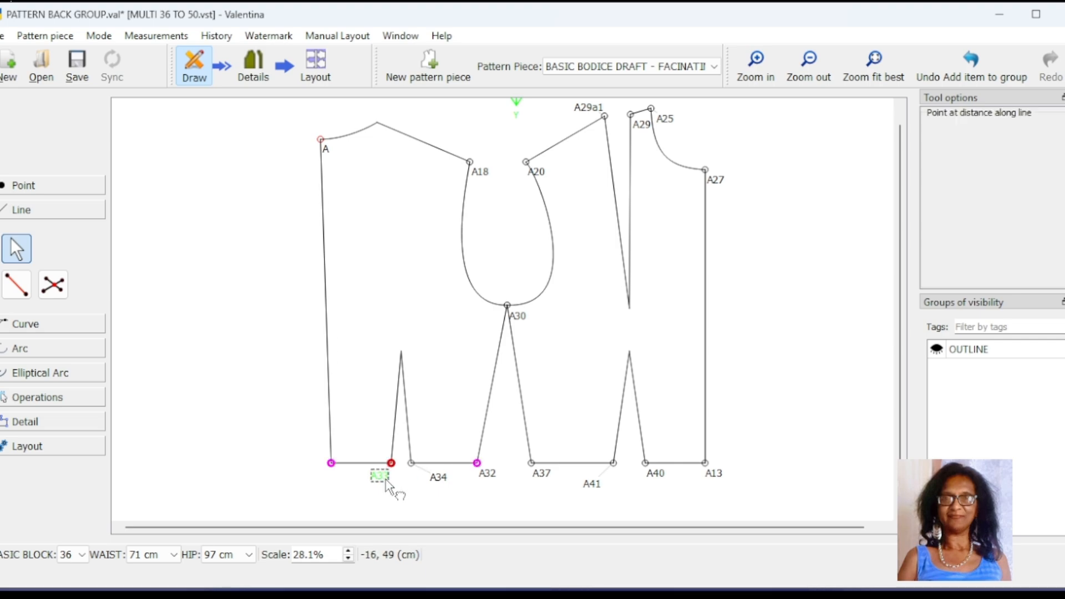
{"action": "left_click_drag", "start_coordinate": [382, 478], "coordinate": [410, 486]}
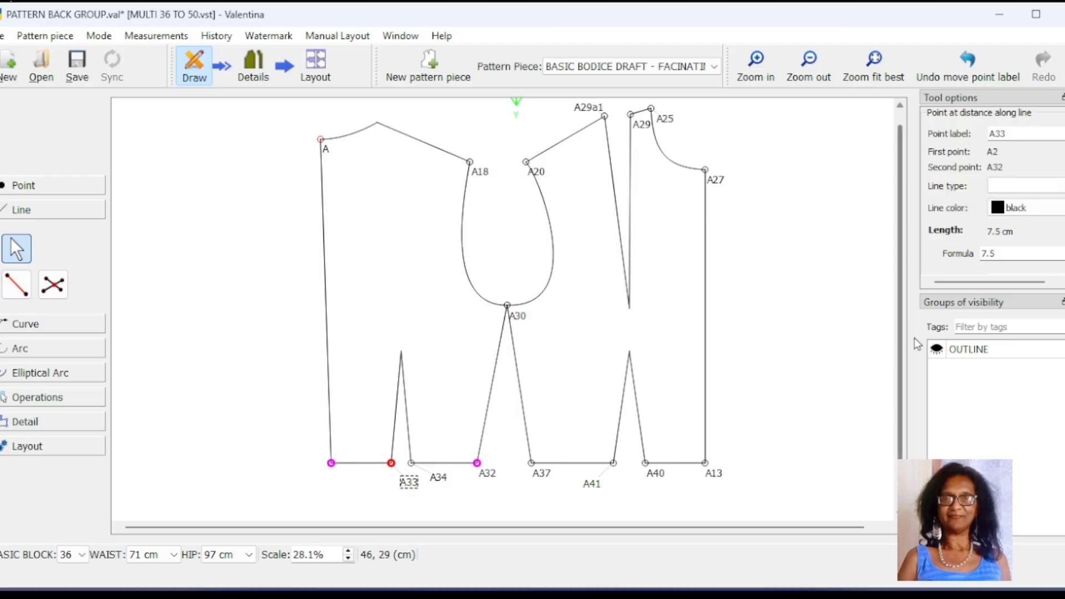
Step: Show the OUTLINE group and remove point A2 from it
{"action": "left_click", "coordinate": [938, 350]}
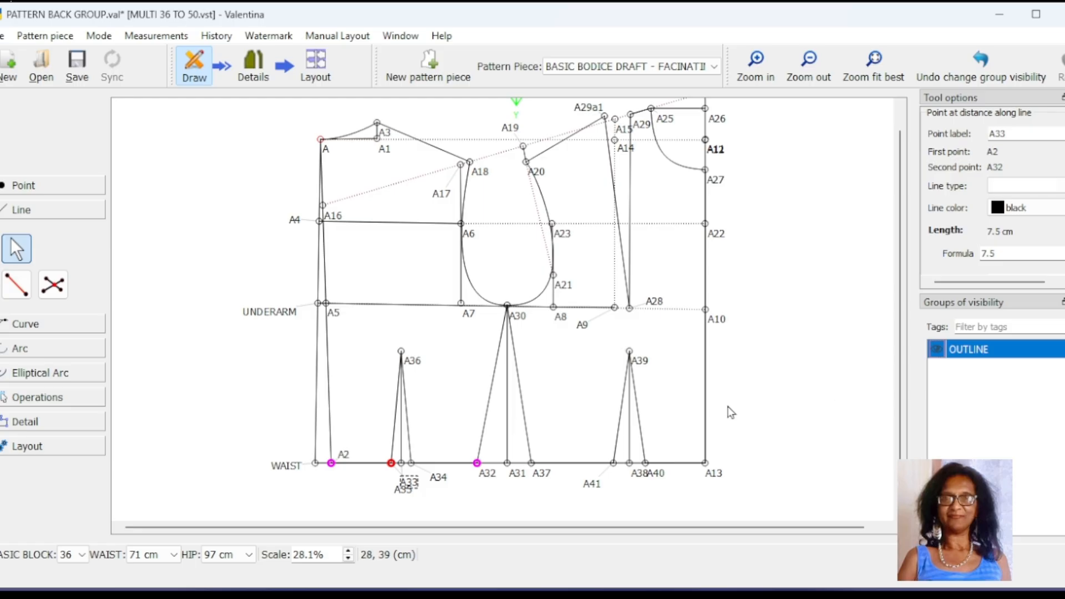
{"action": "right_click", "coordinate": [344, 459]}
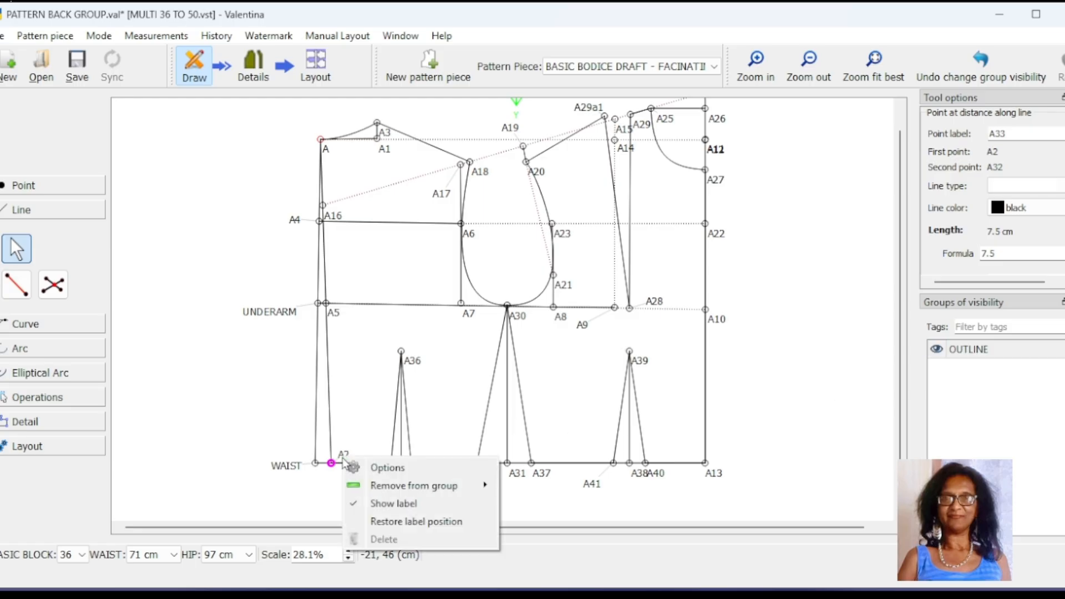
{"action": "mouse_move", "coordinate": [390, 490]}
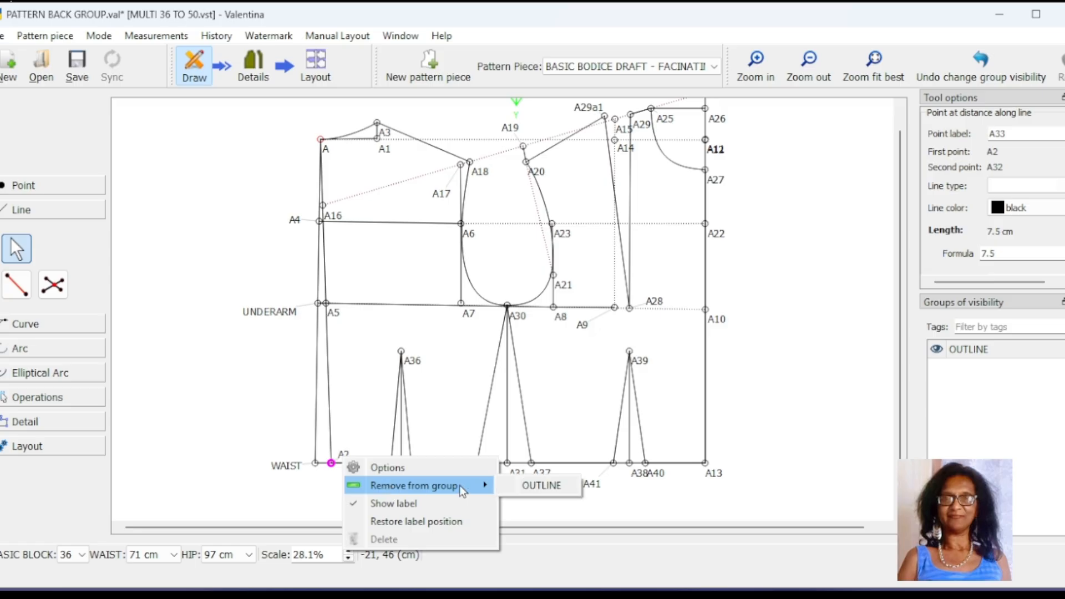
{"action": "left_click", "coordinate": [542, 486]}
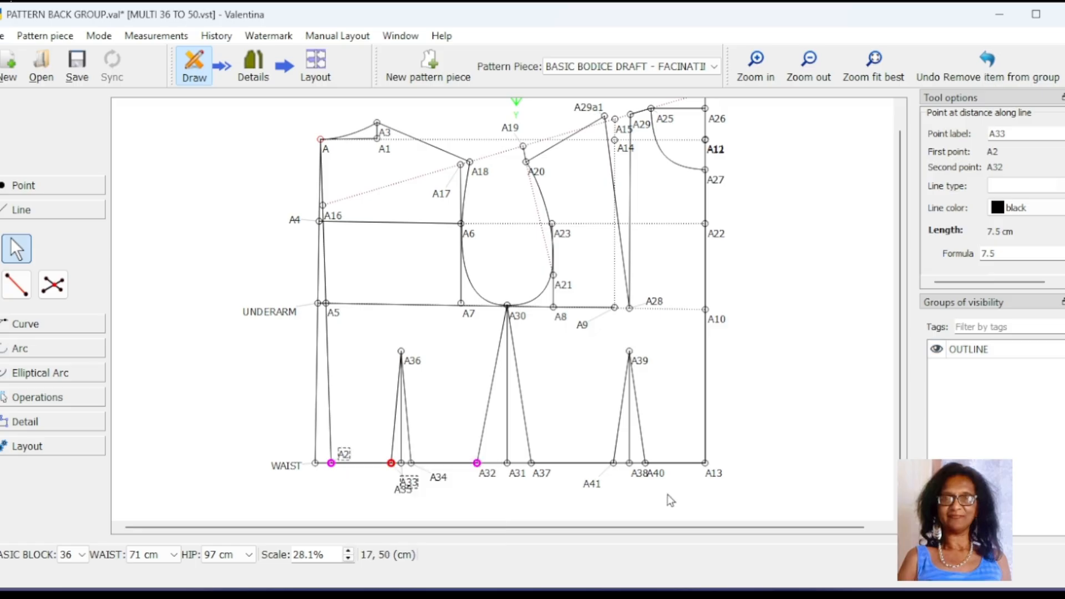
Step: Hide the OUTLINE group and move the A2 label to the outer side of its point
{"action": "left_click", "coordinate": [937, 351]}
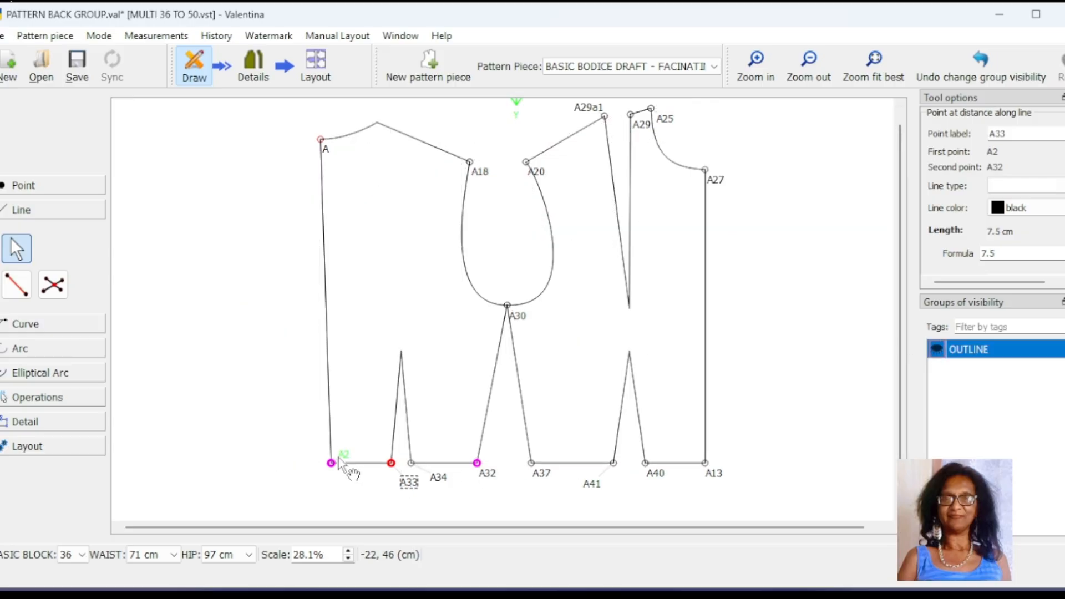
{"action": "left_click_drag", "start_coordinate": [343, 454], "coordinate": [311, 470]}
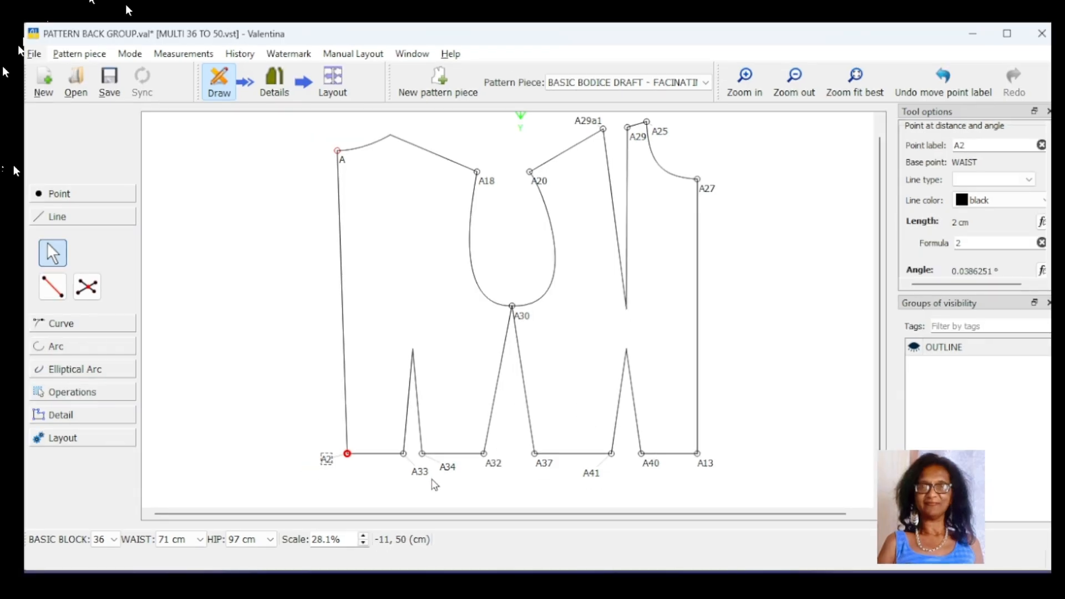
Step: Create a visibility group named BACK DART containing the back waist dart with point A33
{"action": "left_click_drag", "start_coordinate": [379, 321], "coordinate": [440, 498]}
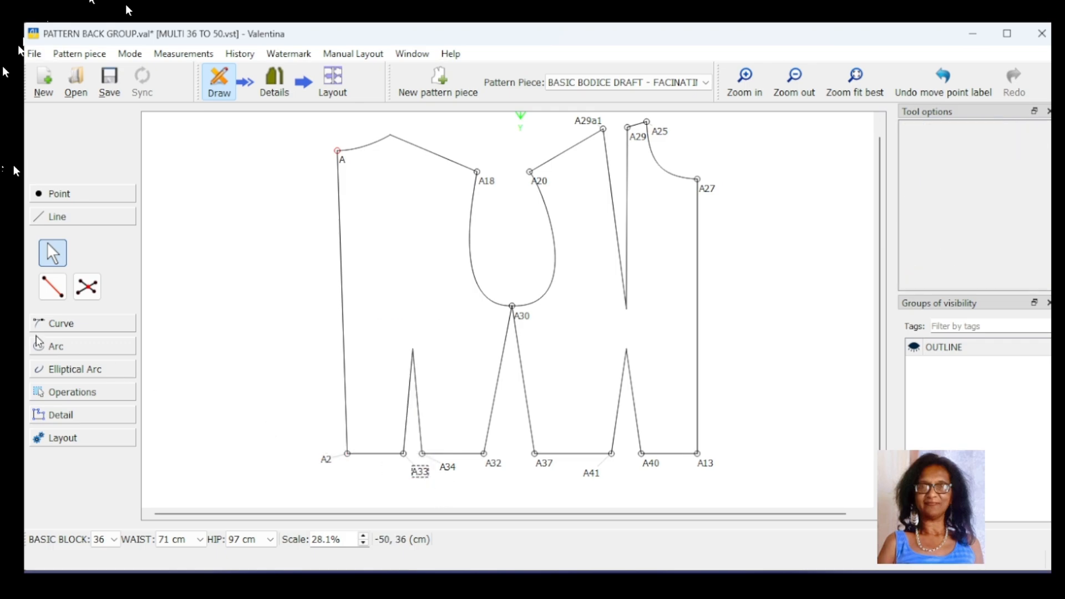
{"action": "left_click", "coordinate": [89, 392]}
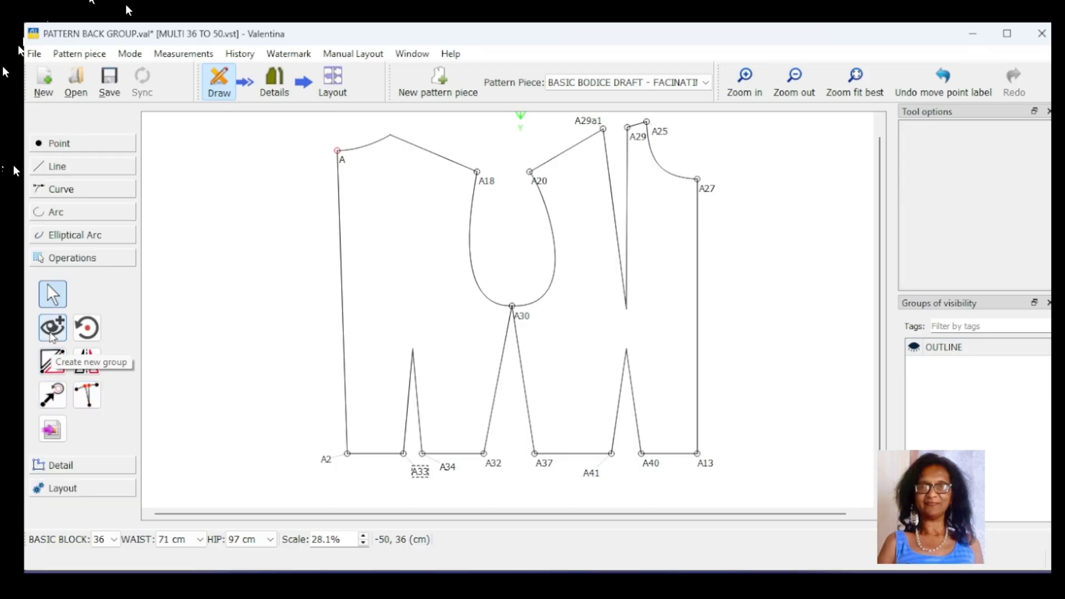
{"action": "left_click", "coordinate": [53, 333]}
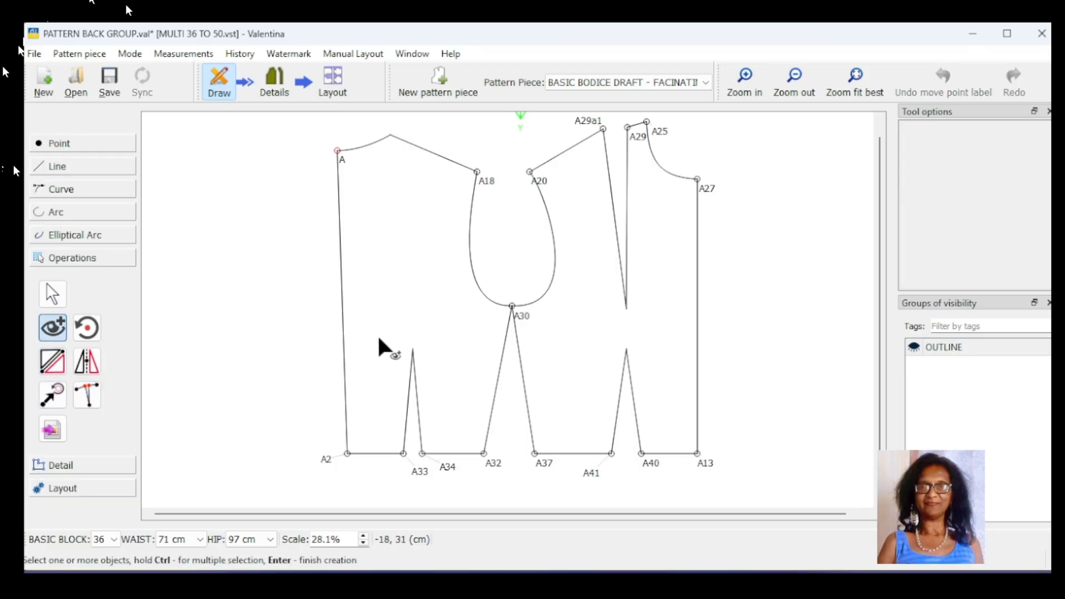
{"action": "left_click_drag", "start_coordinate": [380, 336], "coordinate": [437, 489]}
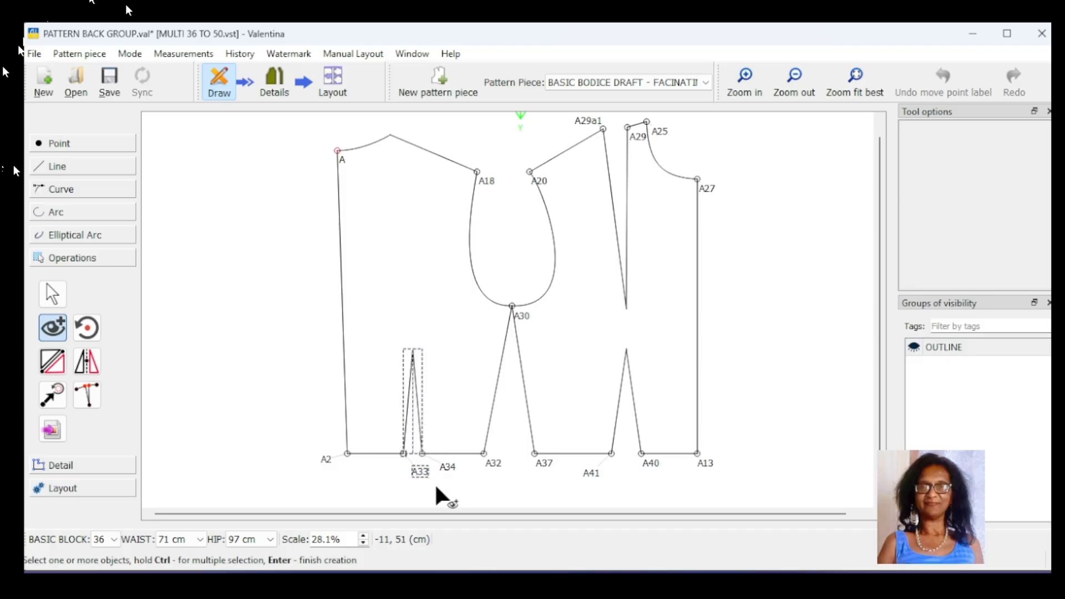
{"action": "key", "text": "Return"}
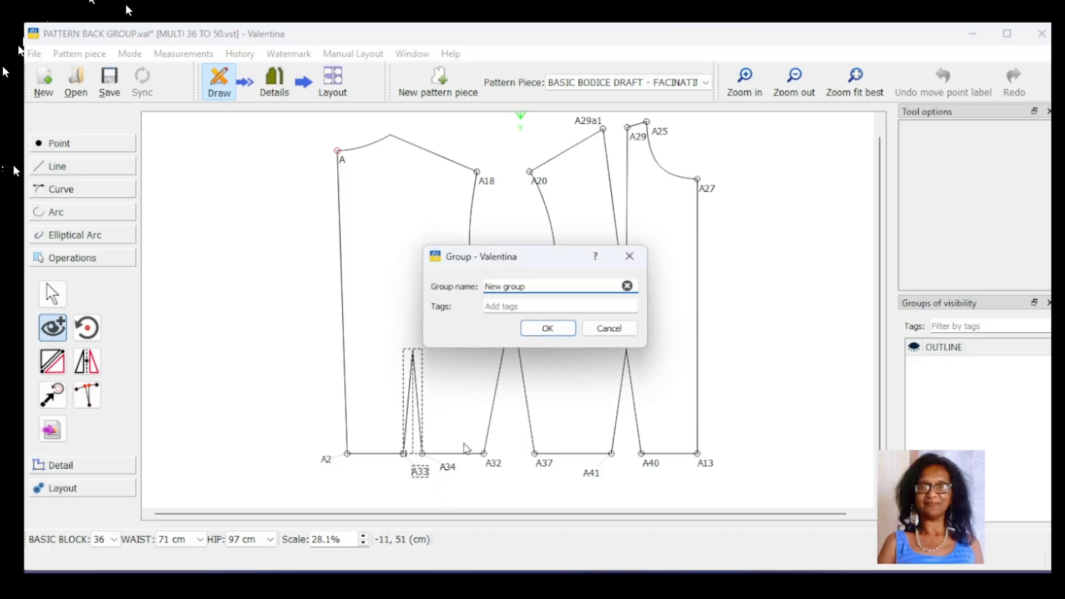
{"action": "left_click", "coordinate": [531, 287]}
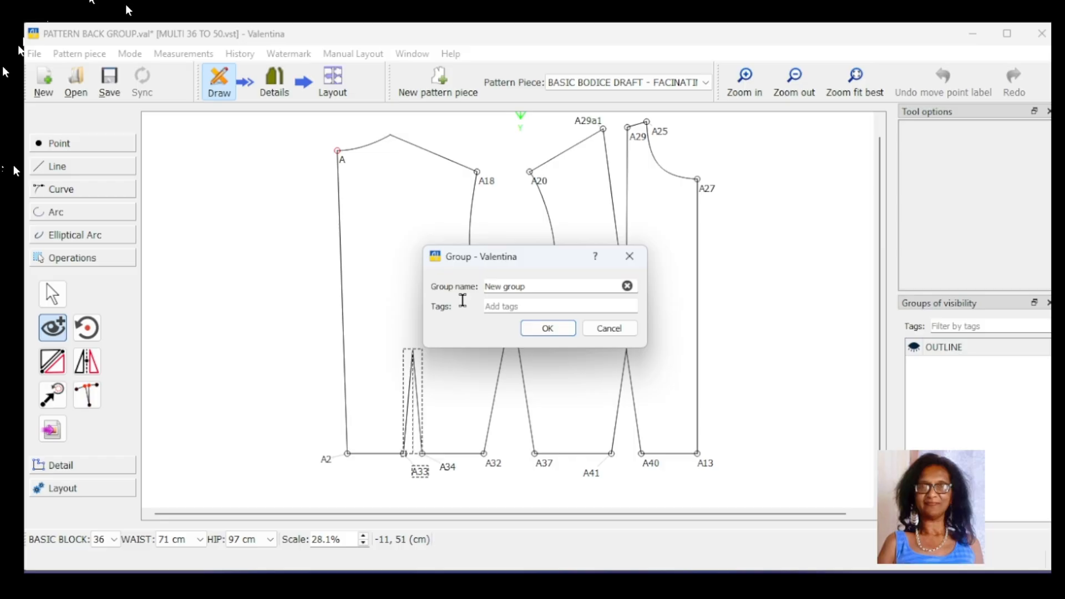
{"action": "key", "text": "ctrl+a"}
{"action": "type", "text": "B"}
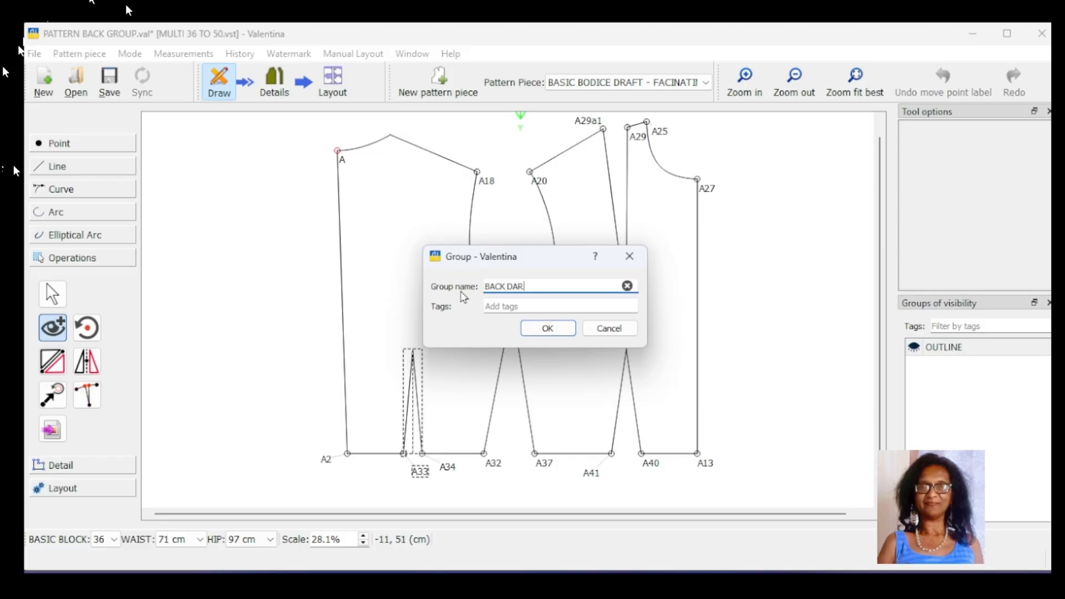
{"action": "left_click", "coordinate": [547, 329]}
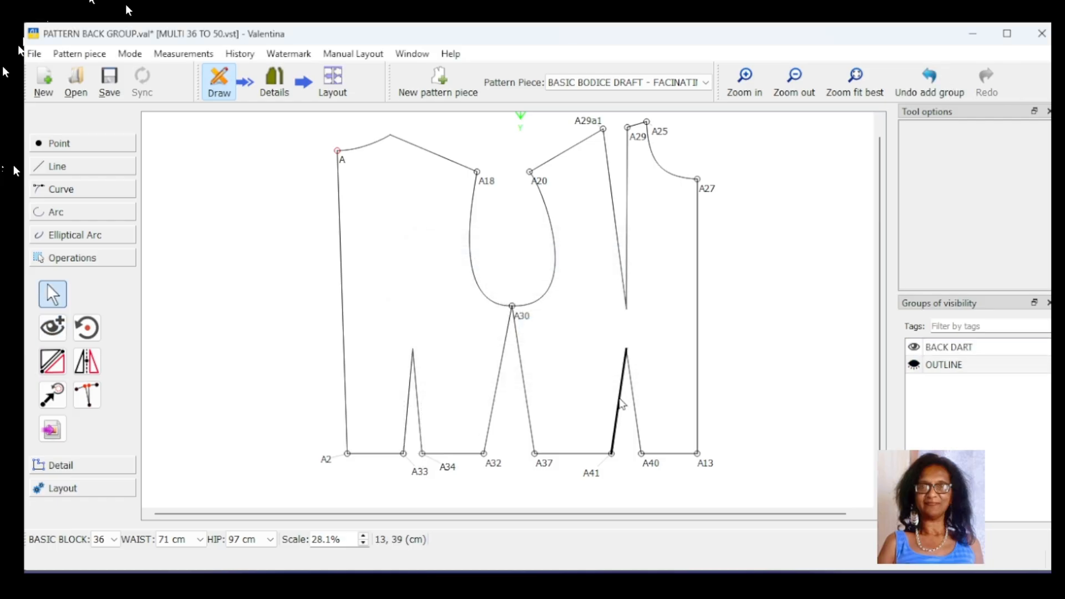
Step: Hide the BACK DART group and add the leftover point A34 to it
{"action": "left_click", "coordinate": [915, 348]}
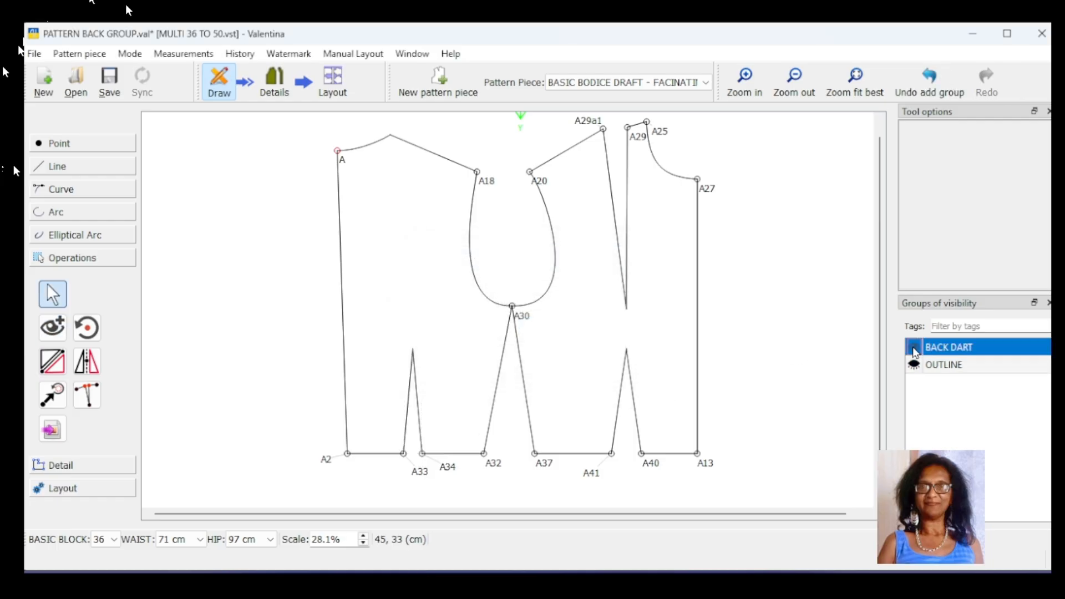
{"action": "right_click", "coordinate": [444, 467]}
{"action": "left_click", "coordinate": [495, 475]}
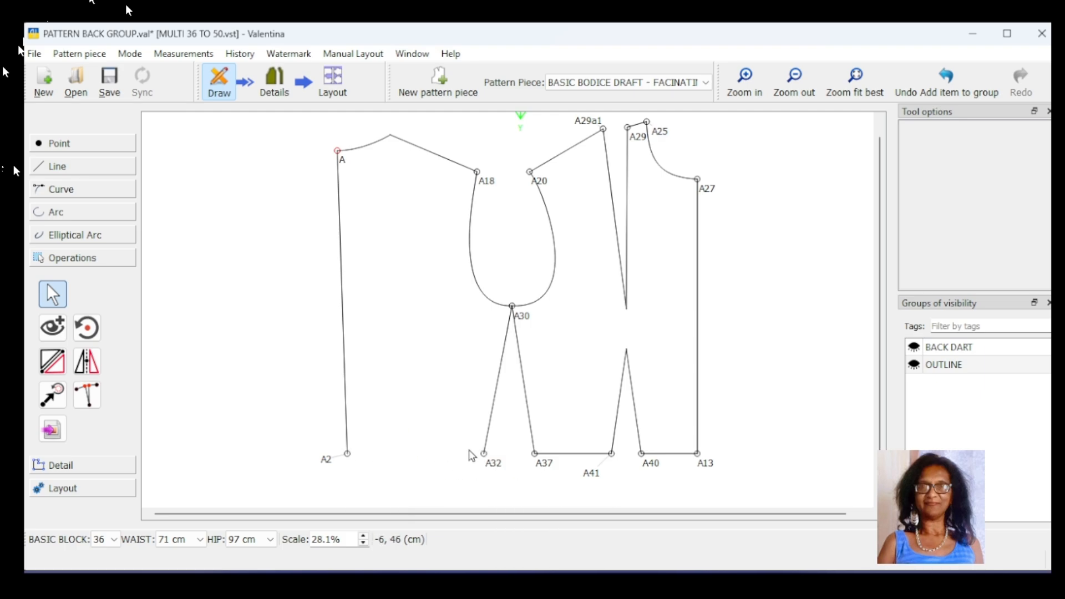
Step: Reduce the length formula of point A32 to bring the side seam closer to A2
{"action": "left_click", "coordinate": [493, 465]}
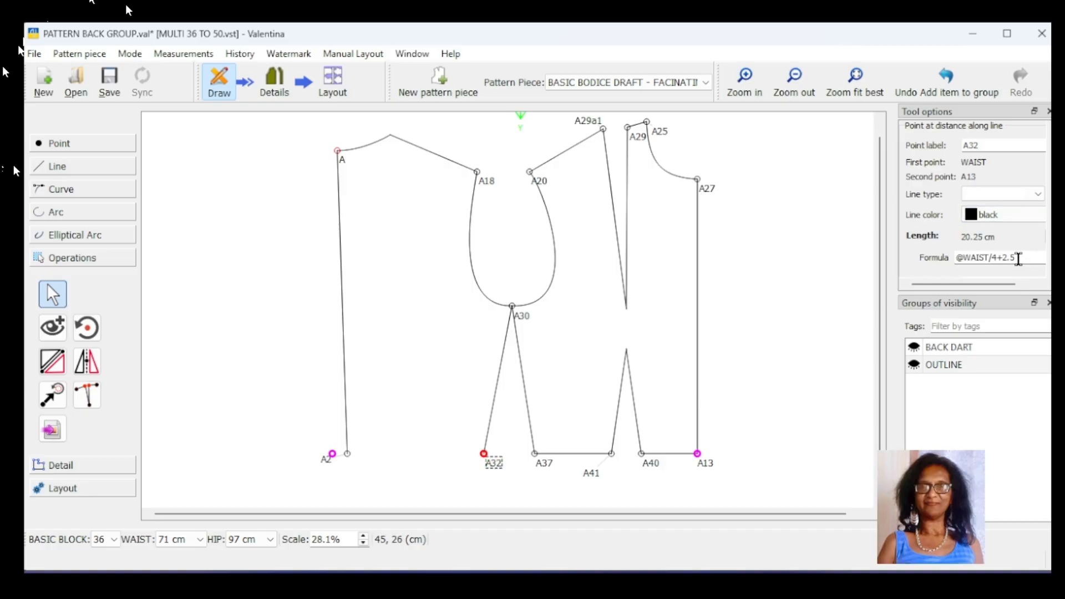
{"action": "left_click", "coordinate": [1021, 258]}
{"action": "left_click", "coordinate": [762, 371]}
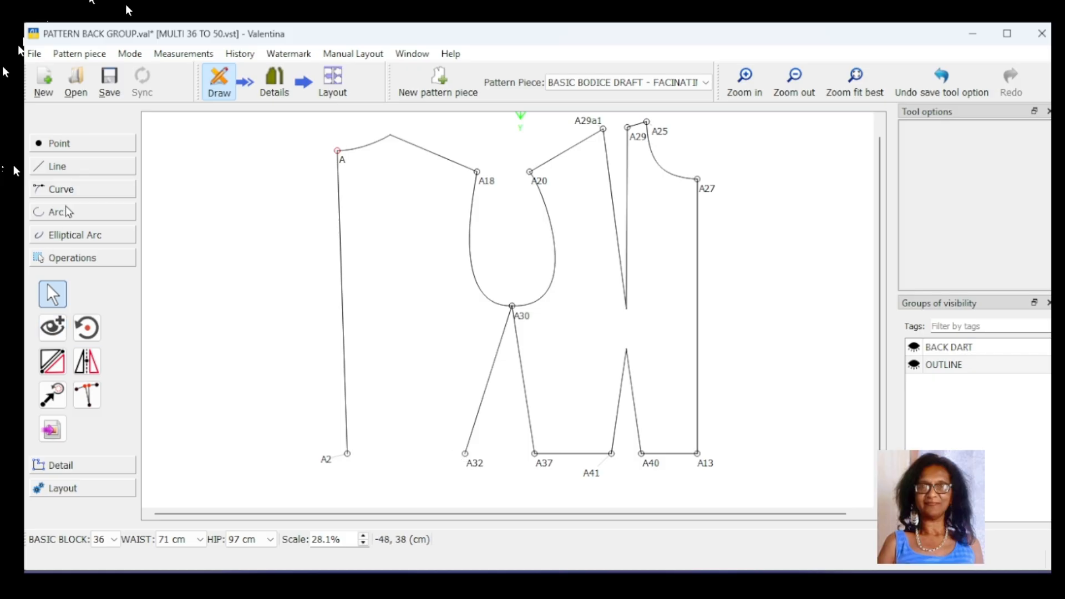
Step: Draw a straight waist line from point A32 to point A2
{"action": "left_click", "coordinate": [57, 166]}
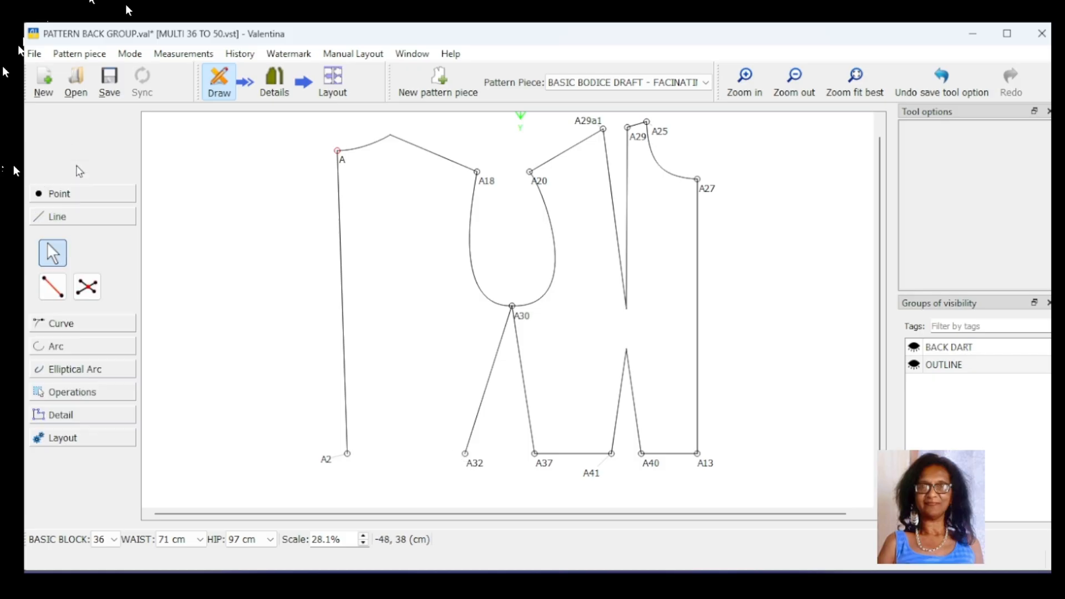
{"action": "left_click", "coordinate": [52, 286]}
{"action": "left_click", "coordinate": [469, 456]}
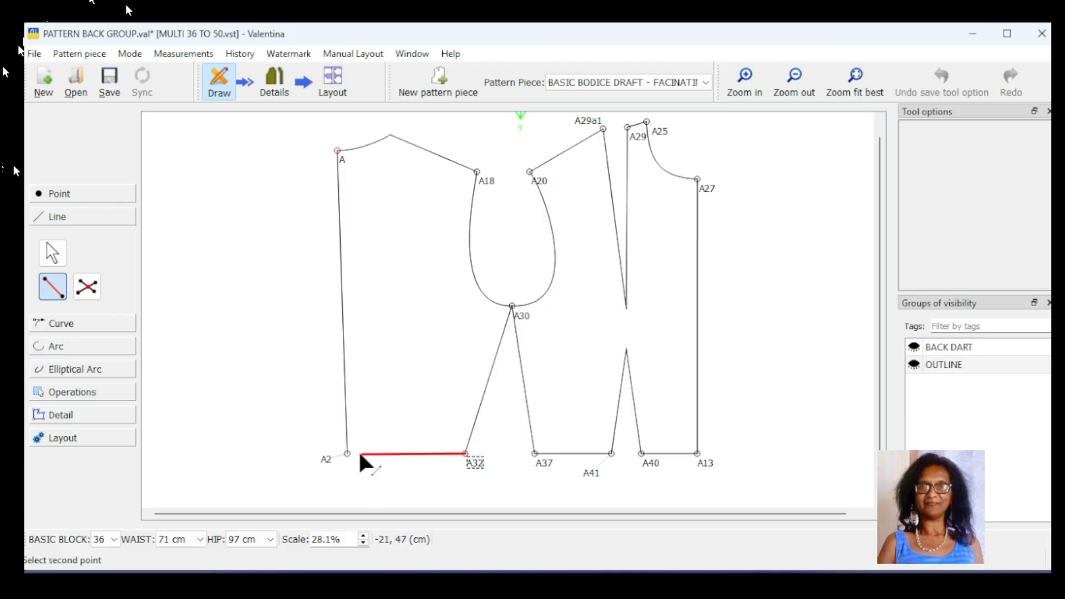
{"action": "left_click", "coordinate": [347, 453]}
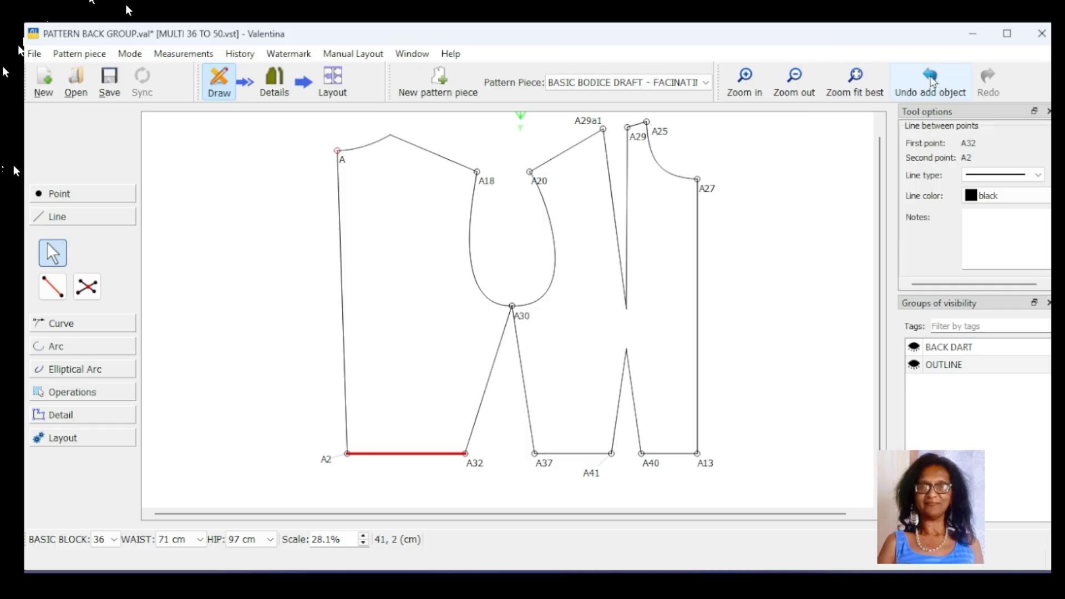
Step: Undo the A32 to A2 line, the A32 formula edit, the addition of A34 to the group and the hiding of BACK DART
{"action": "left_click", "coordinate": [931, 80]}
{"action": "left_click", "coordinate": [934, 82]}
{"action": "left_click", "coordinate": [934, 82]}
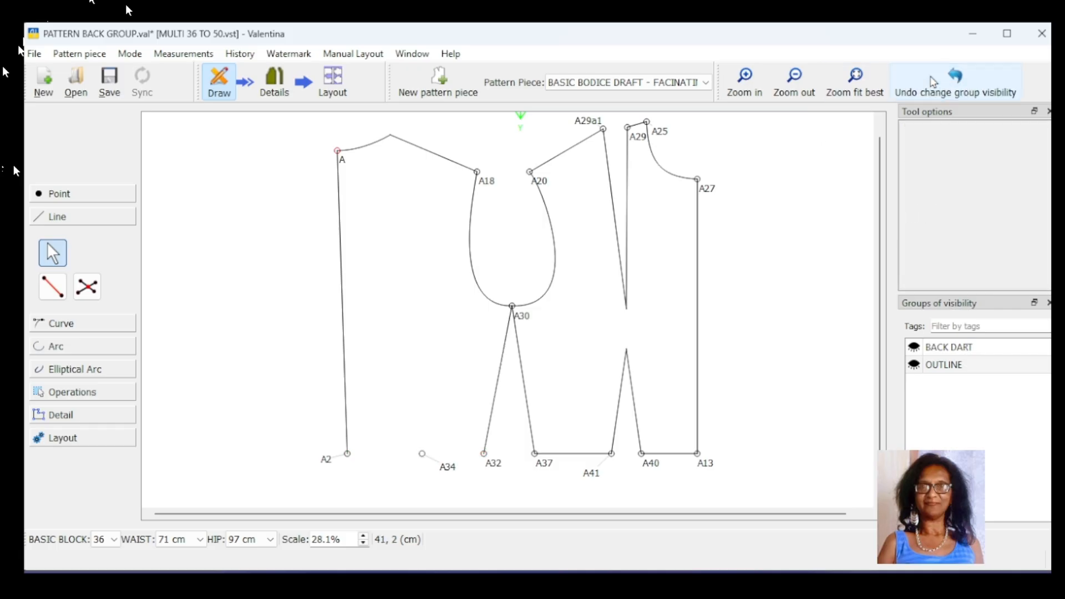
{"action": "left_click", "coordinate": [933, 81]}
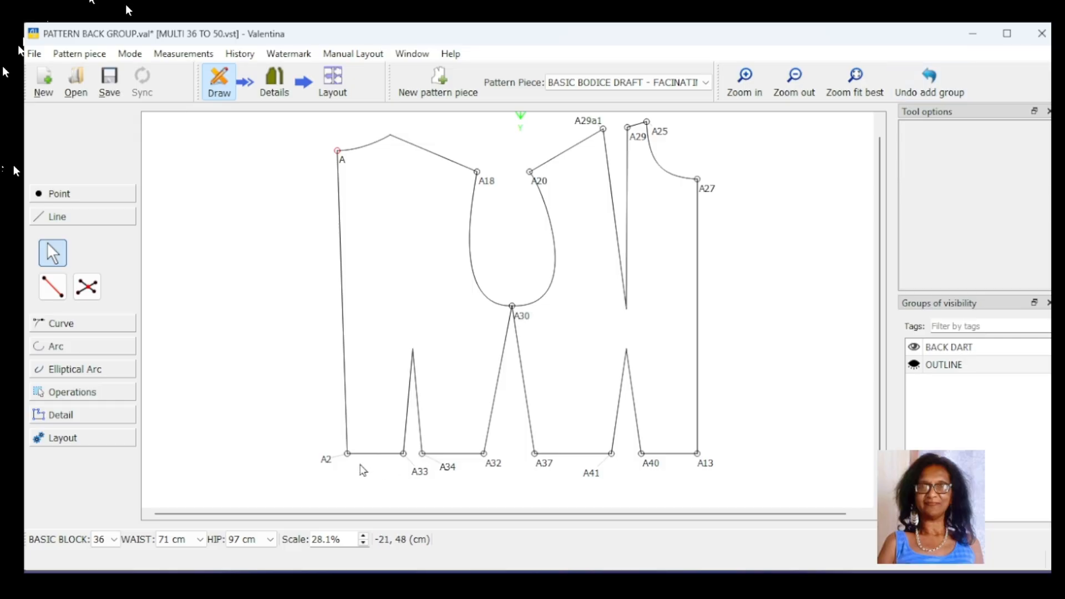